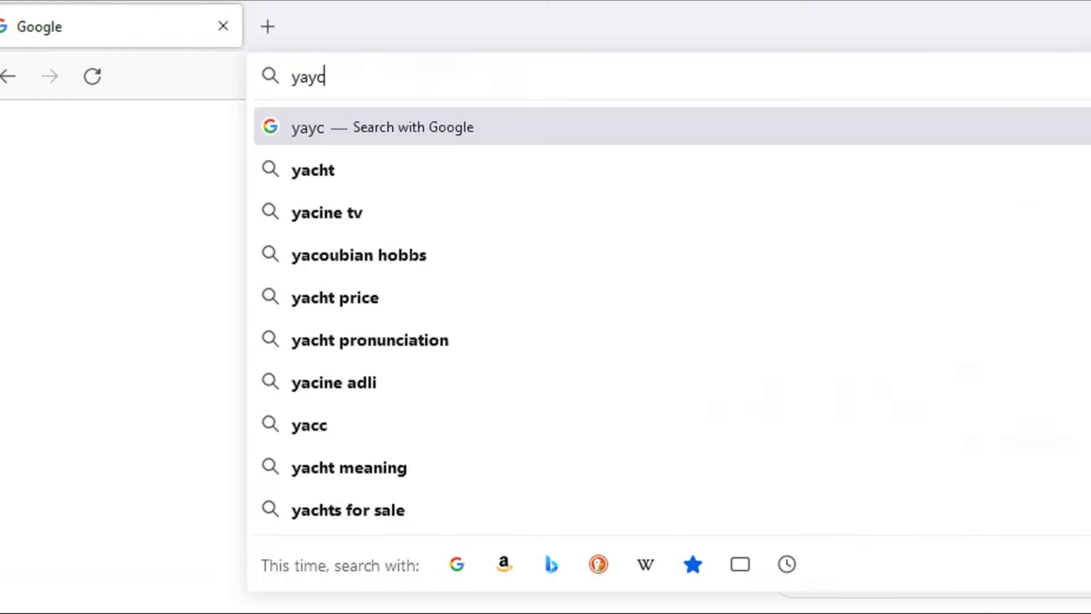
- Enter 'yaycommerce' in Firefox's address bar
type("ommerce")
- Load yaycommerce.com and open the YaySwatches – Variation Swatches for WooCommerce product page
key("Down")
key("Return")
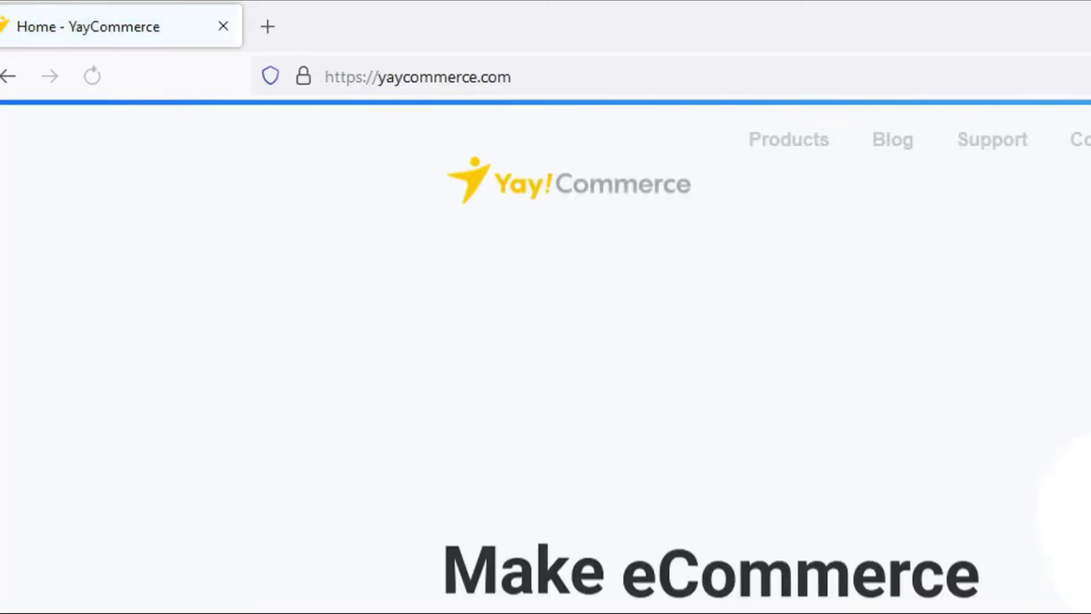
mouse_move(789, 139)
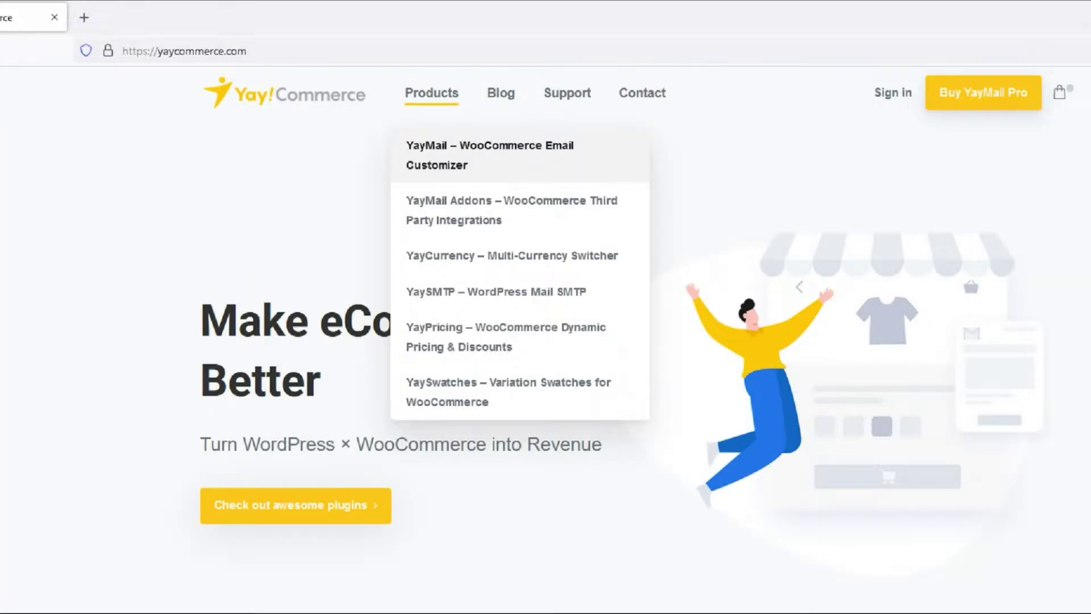
left_click(509, 392)
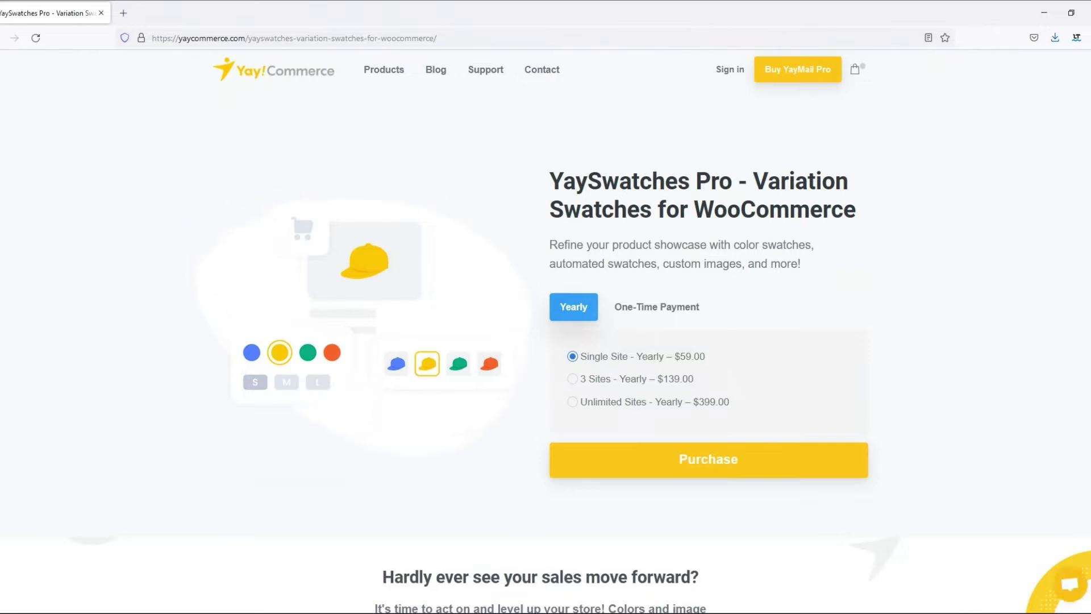
- Scroll down the YaySwatches page to the money-back guarantee and footer
scroll(545, 341, "down", 20)
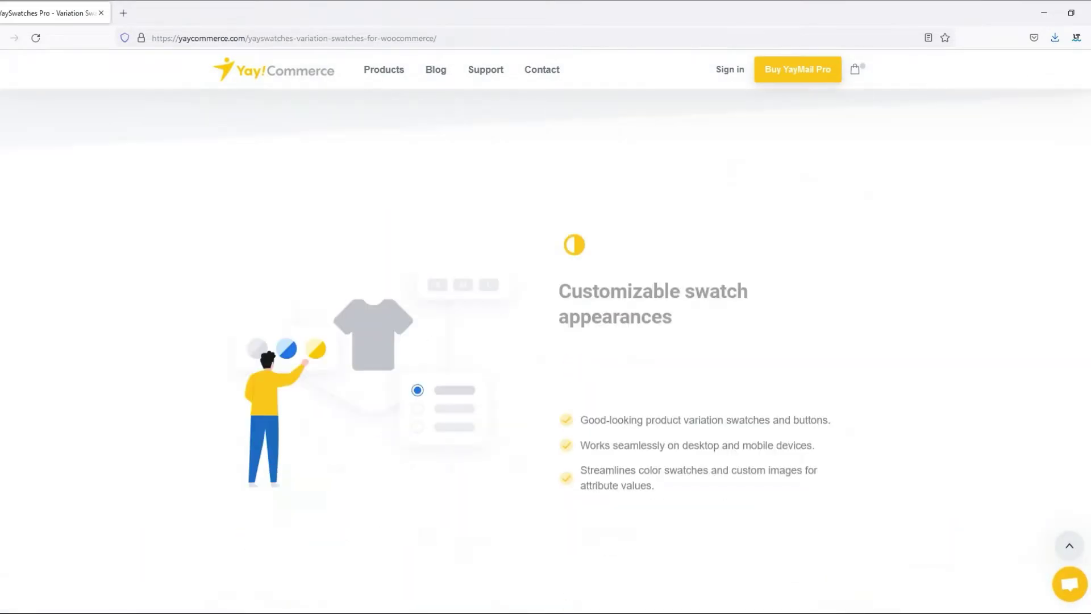
scroll(546, 341, "down", 10)
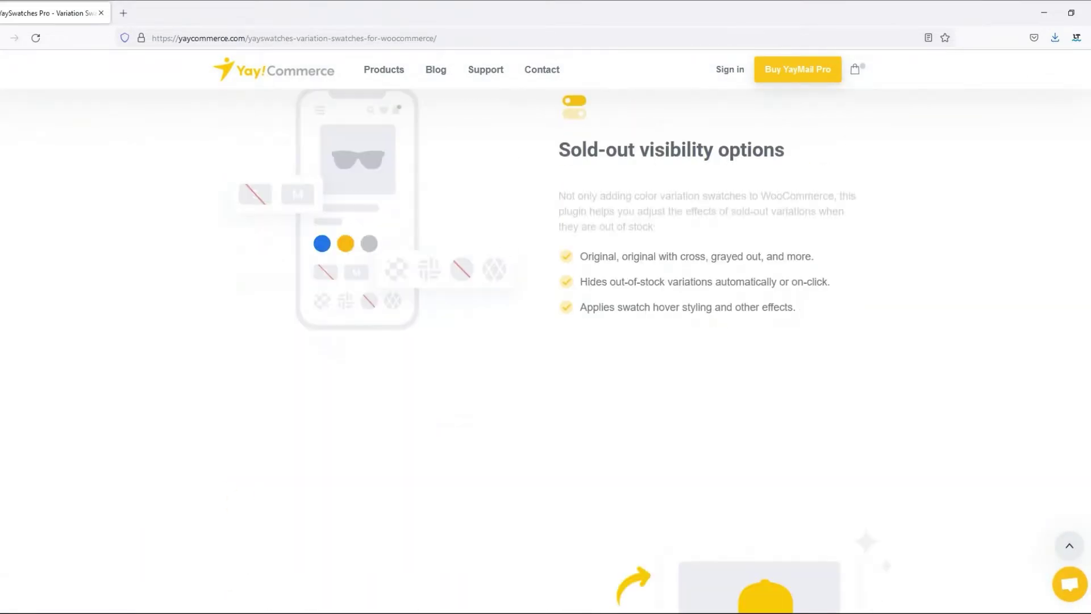
scroll(545, 341, "down", 10)
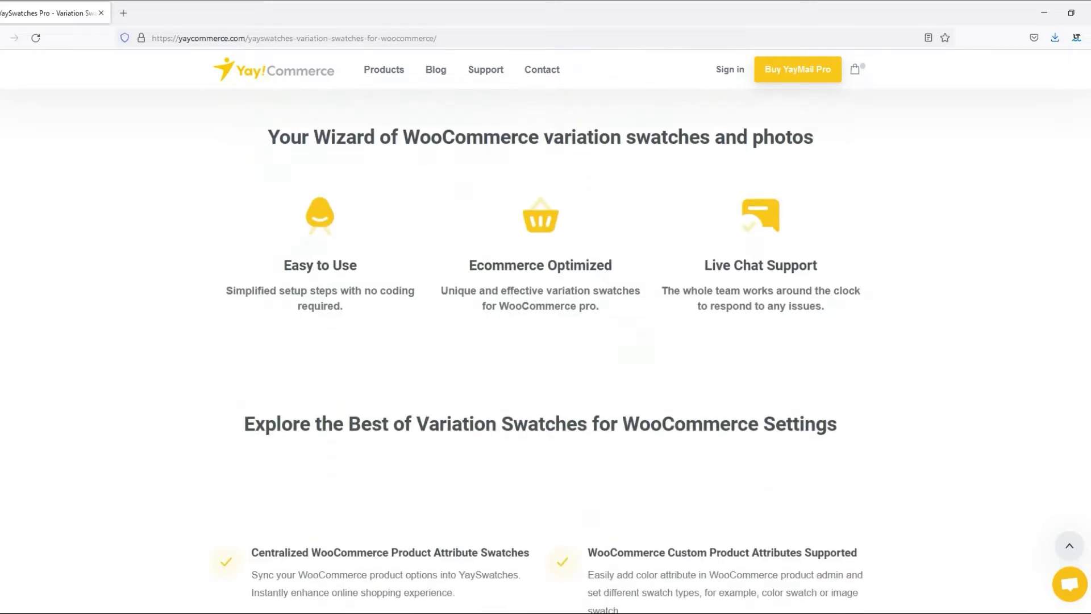
scroll(546, 341, "down", 15)
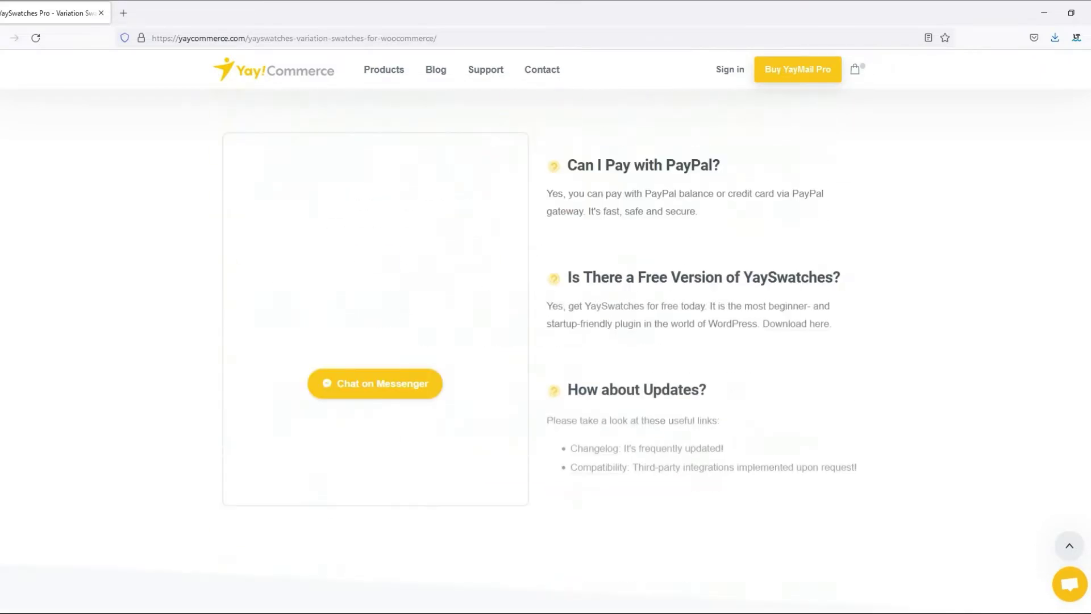
scroll(546, 341, "down", 15)
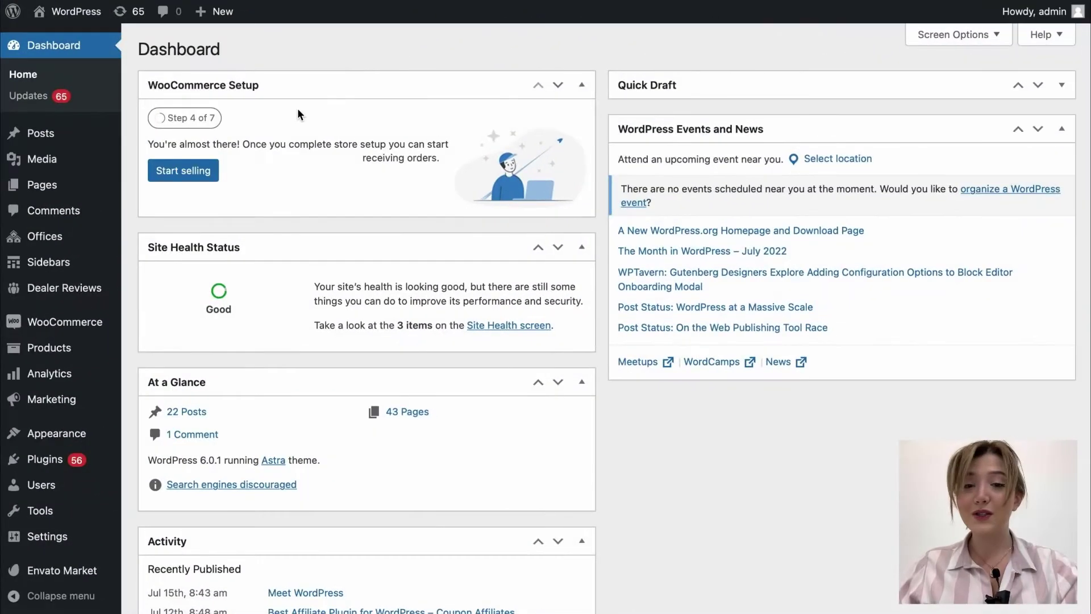
- Go to Plugins > Add New and search the plugin directory for 'yaySwat'
mouse_move(46, 459)
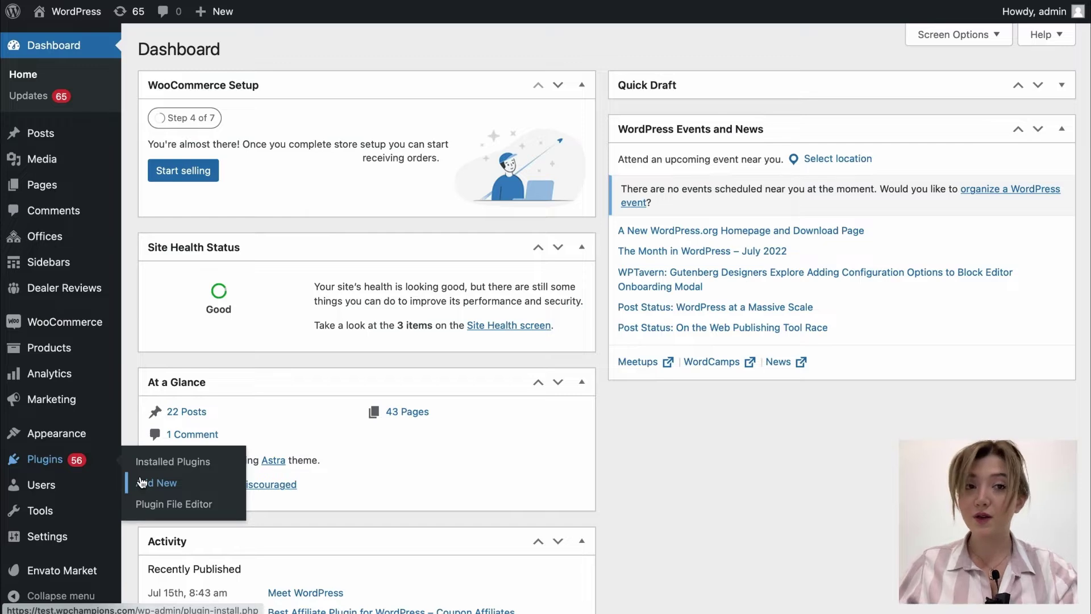
left_click(142, 483)
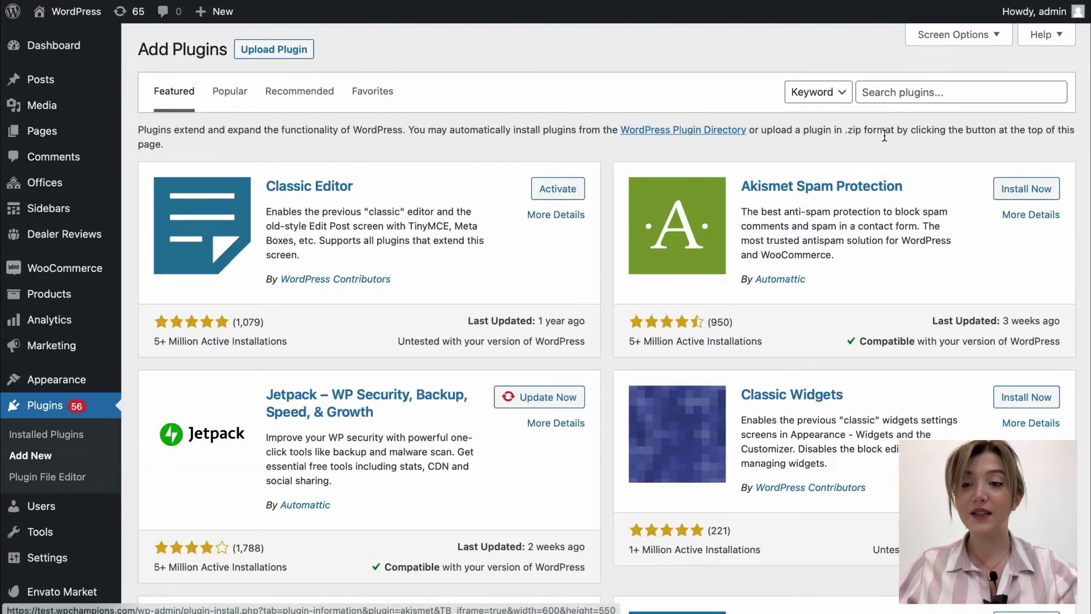
left_click(896, 94)
type("yay")
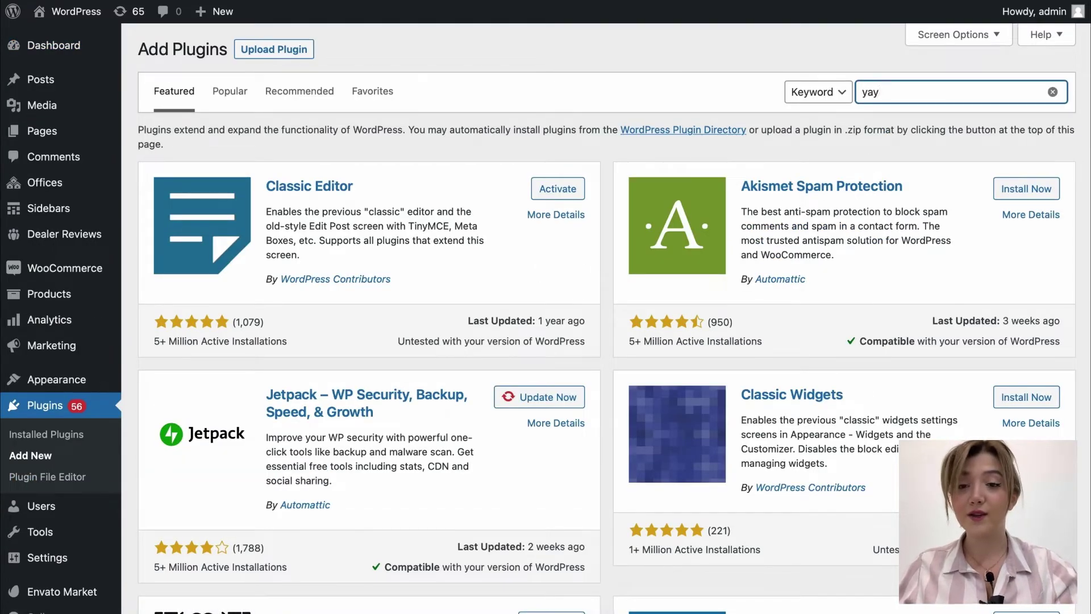
type("Swatches")
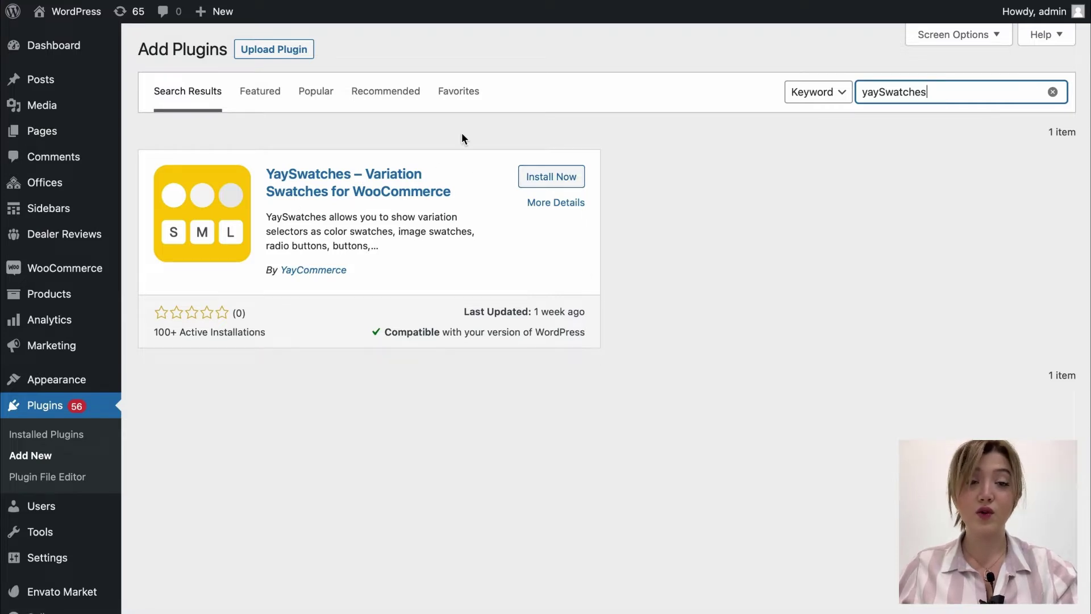
- Show the Upload Plugin panel and cancel the file chooser without selecting a .zip
left_click(294, 50)
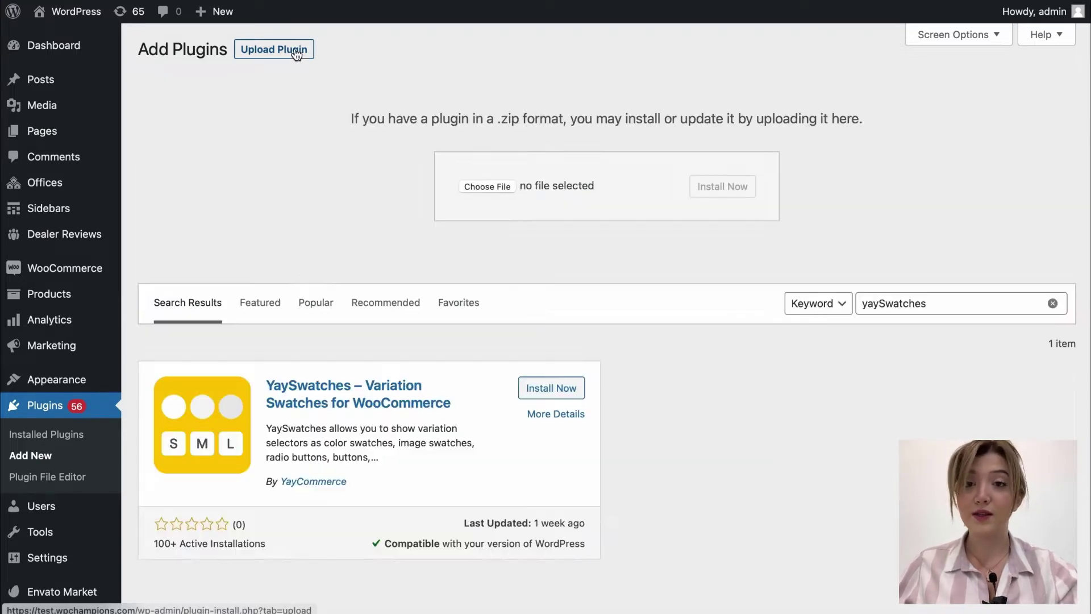
left_click(469, 185)
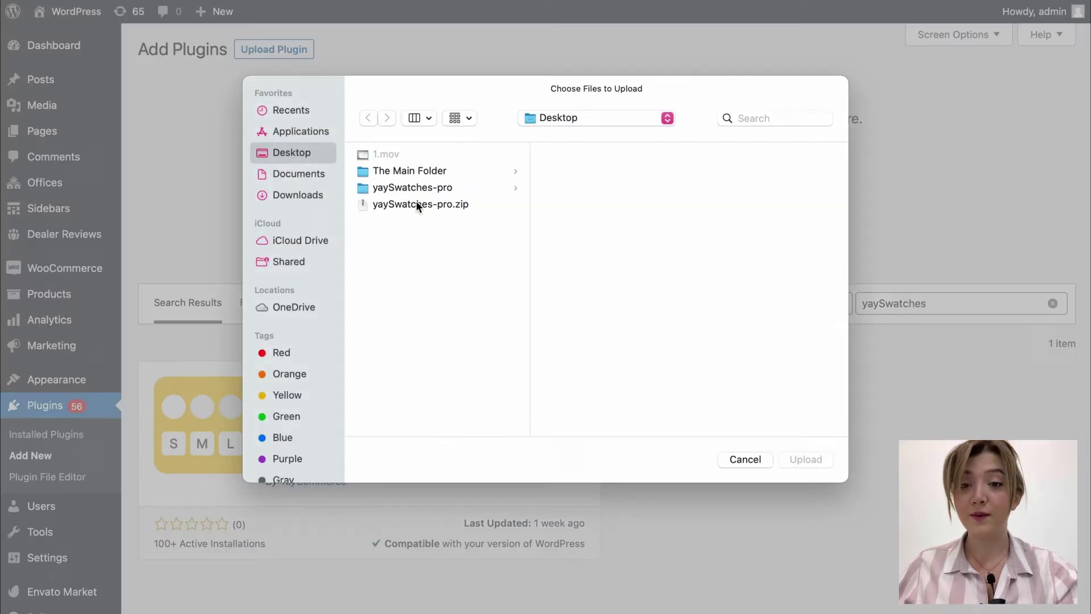
left_click(737, 459)
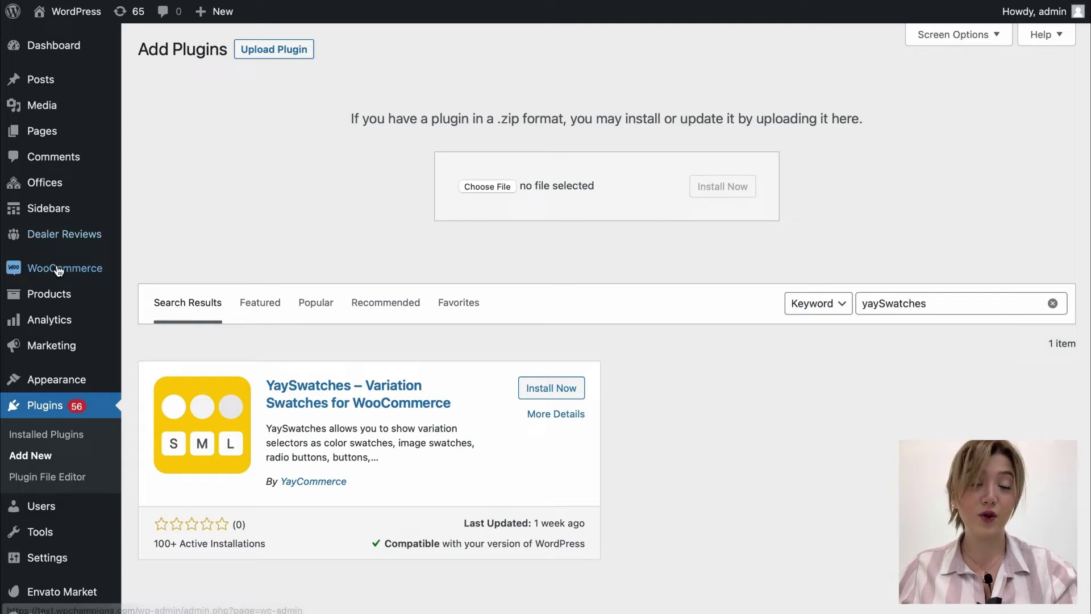
mouse_move(106, 276)
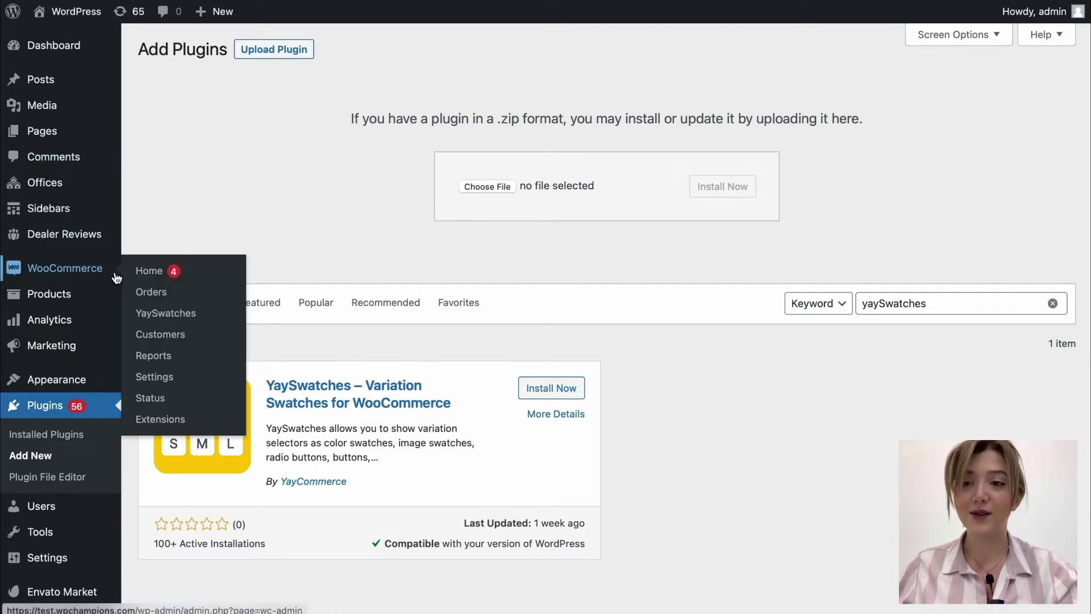
- In WooCommerce > YaySwatches, set Color to Automated Variant Image Swatches with Medium images
left_click(161, 314)
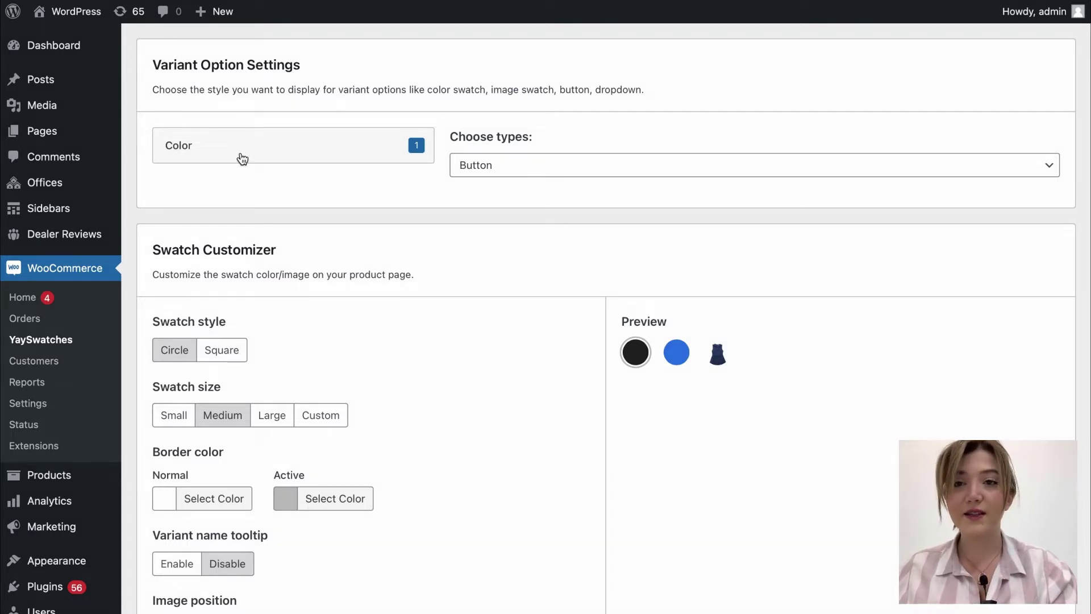
left_click(487, 170)
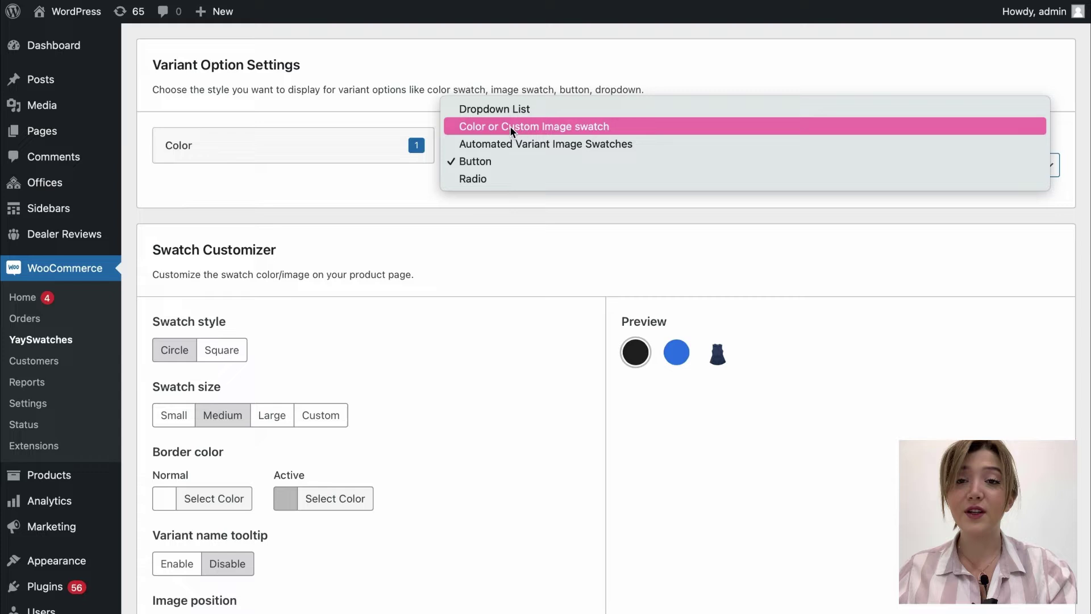
left_click(513, 111)
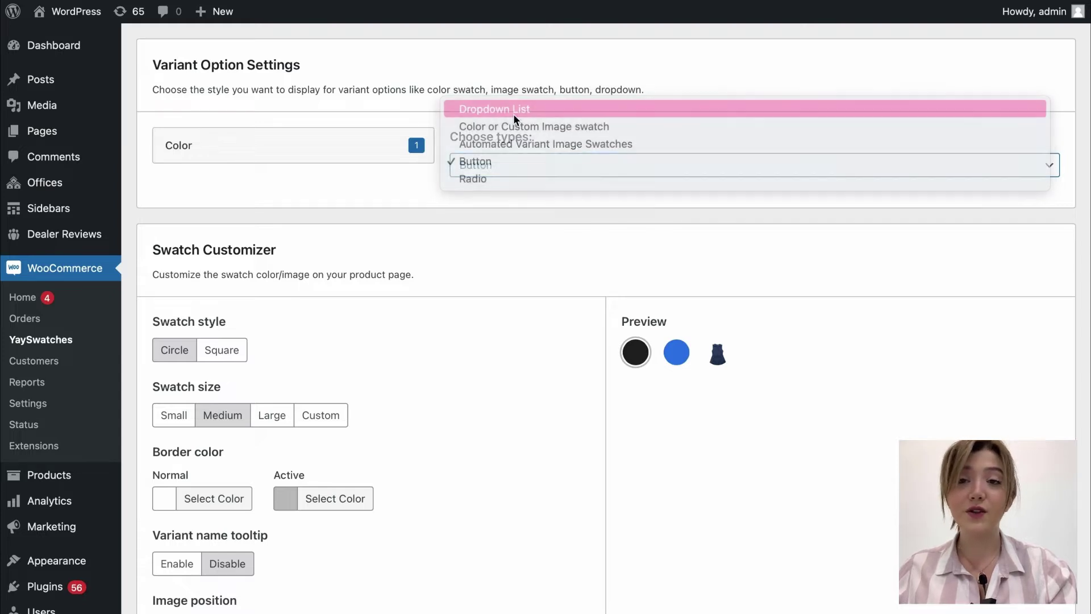
left_click(545, 172)
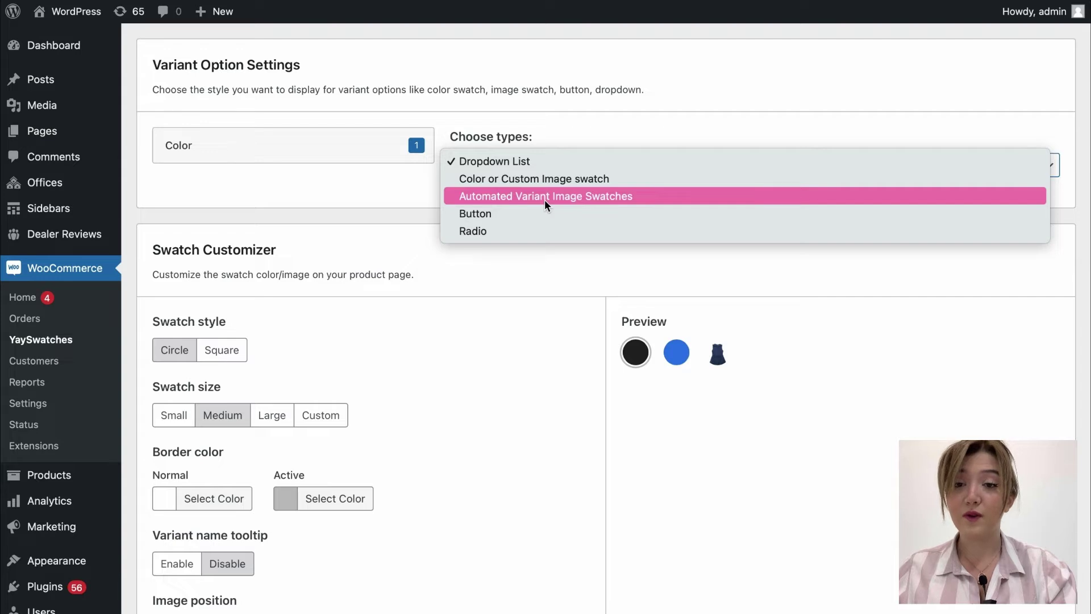
left_click(544, 199)
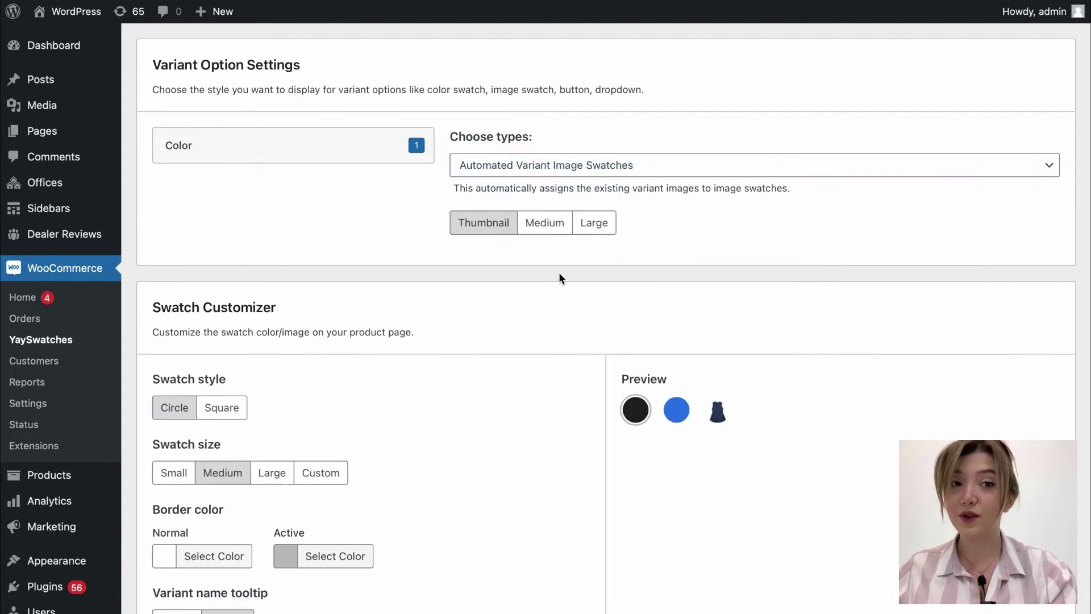
left_click(561, 227)
- Highlight the Swatch Customizer heading and description line, then clear the highlight
scroll(547, 347, "down", 5)
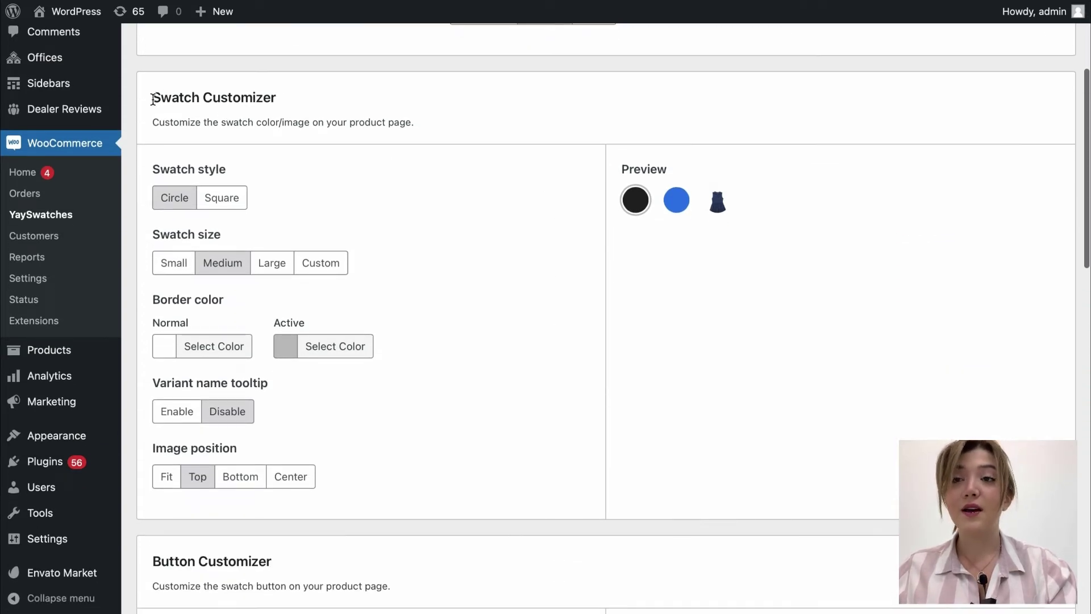
left_click_drag(153, 99, 262, 105)
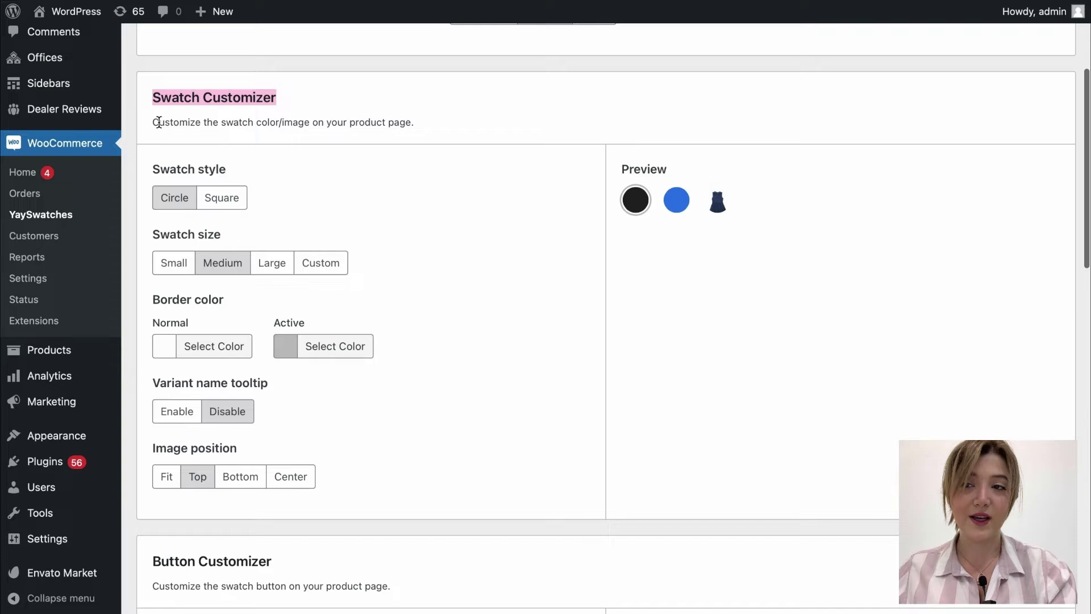
left_click_drag(159, 122, 305, 132)
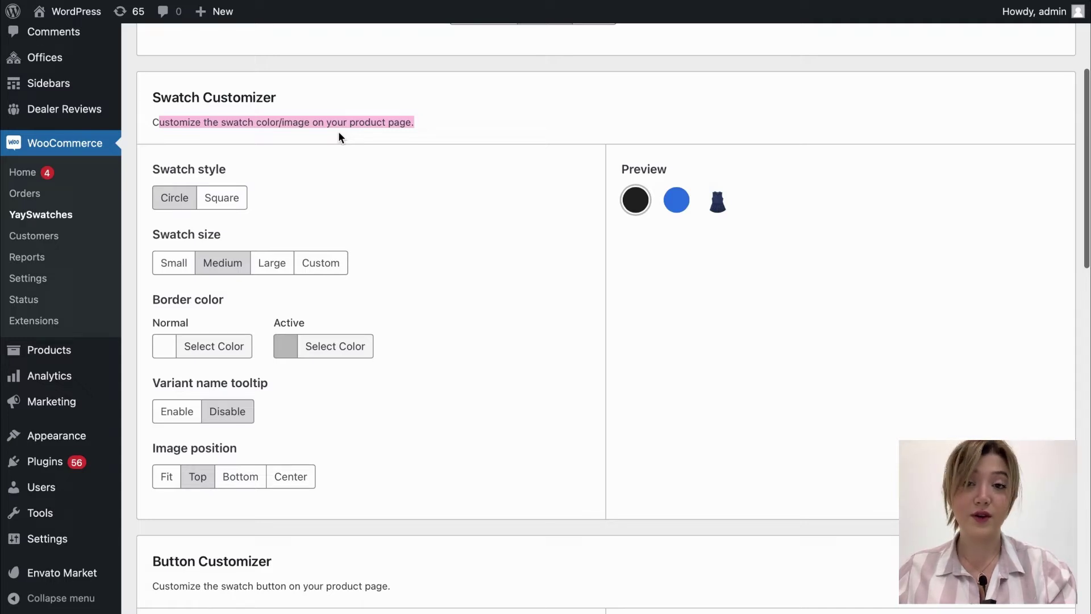
left_click(319, 157)
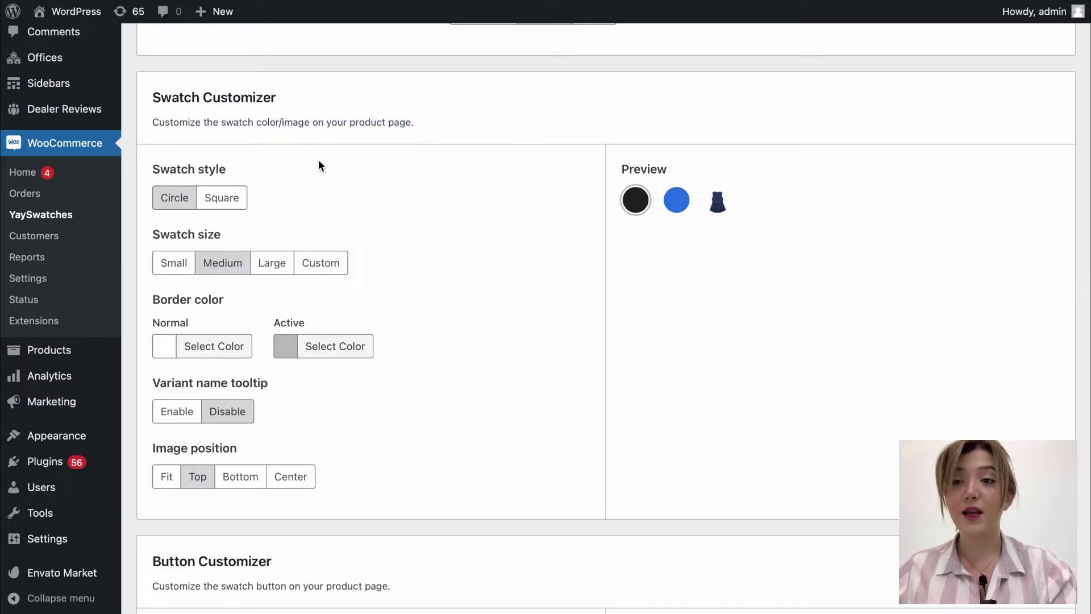
- Keep Circle swatch style and, after trying Small, Large and Custom, settle on Medium size
left_click(220, 207)
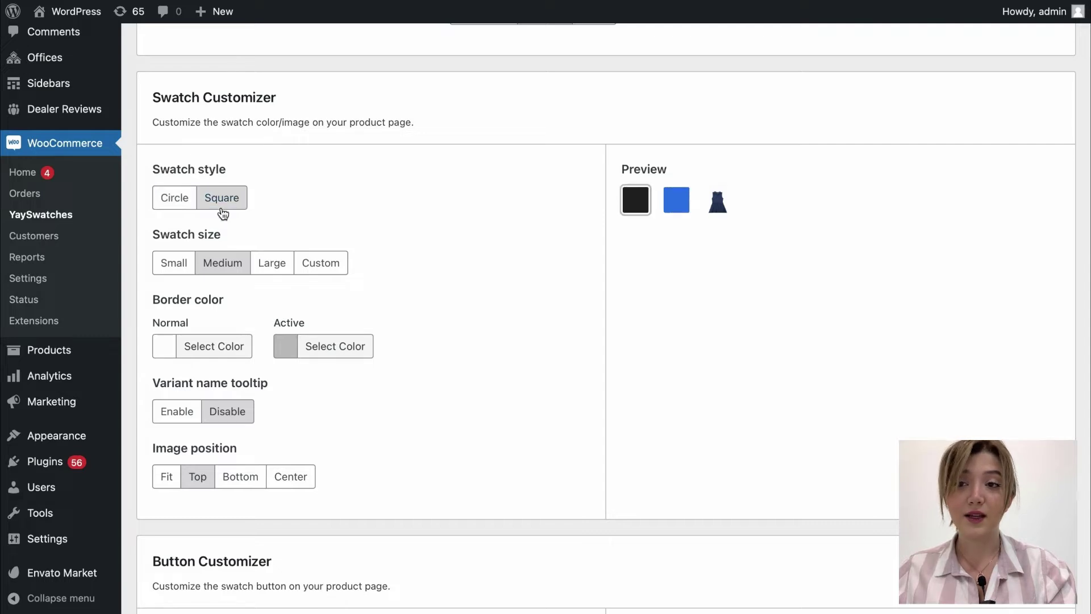
left_click(183, 204)
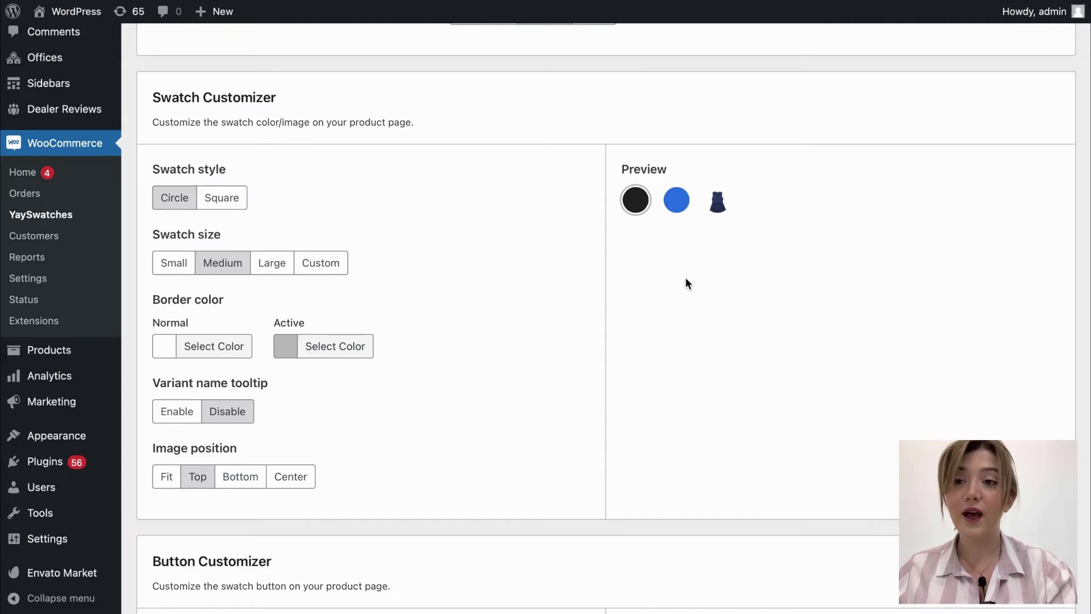
left_click(189, 268)
left_click(276, 268)
left_click(322, 268)
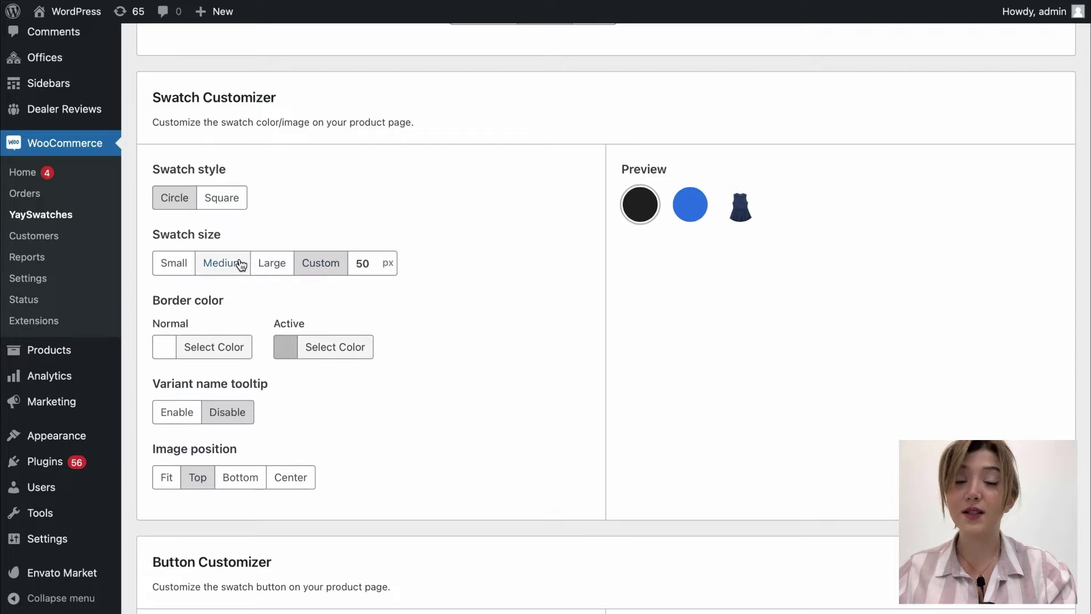
left_click(230, 263)
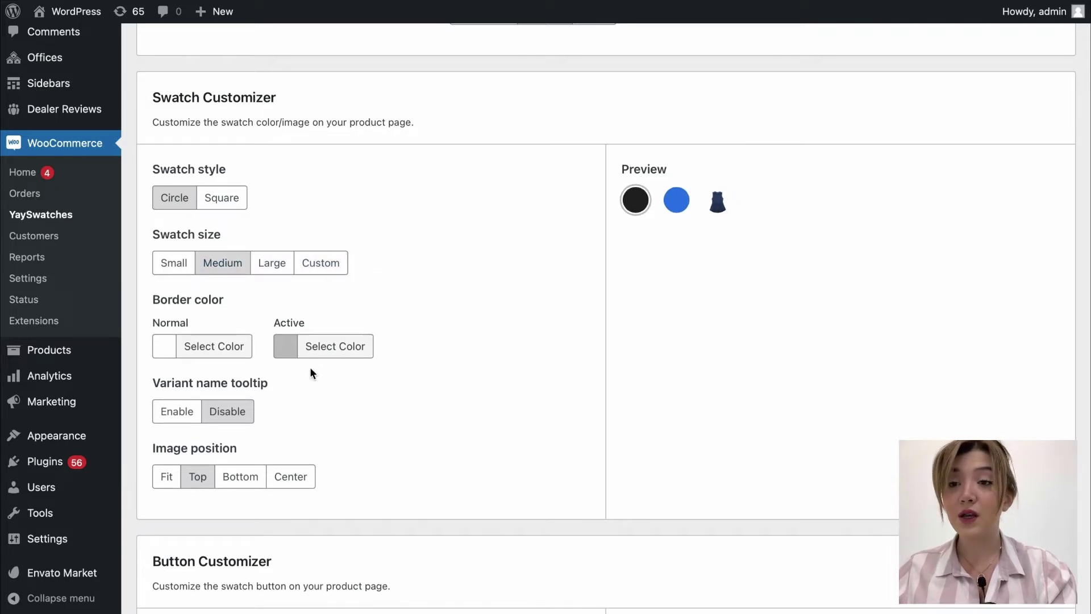
- Try black, red, yellow and purple shades for the Normal swatch border colour
scroll(309, 367, "down", 2)
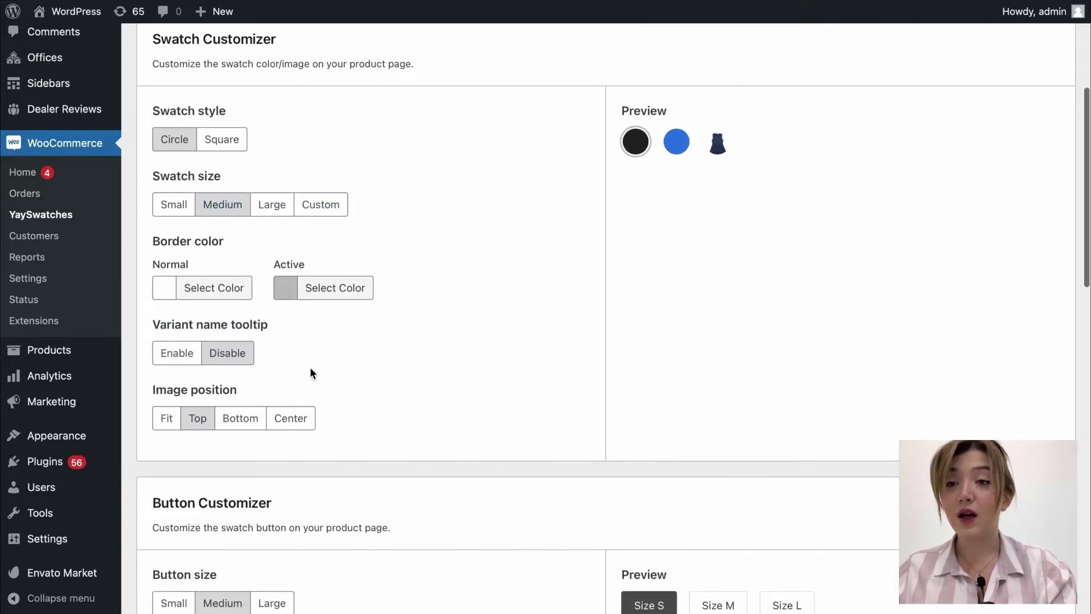
left_click(206, 290)
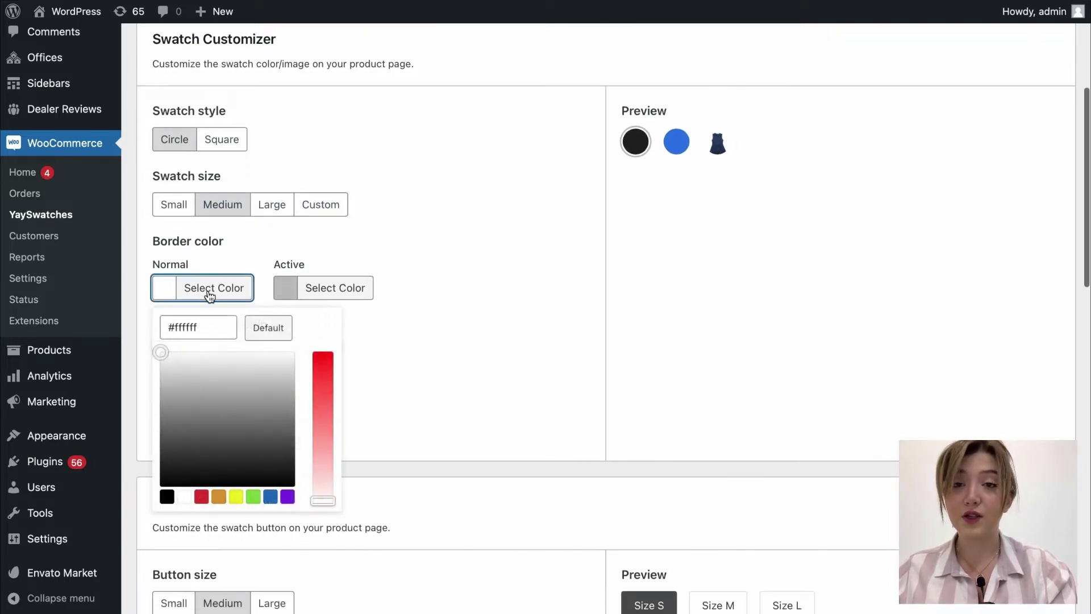
left_click(167, 497)
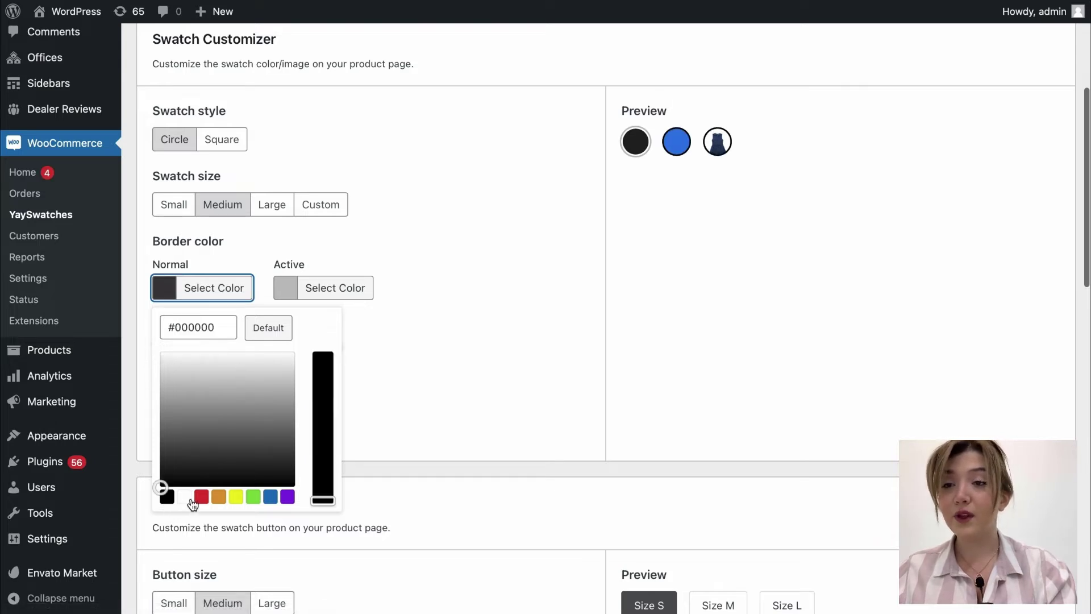
left_click(202, 498)
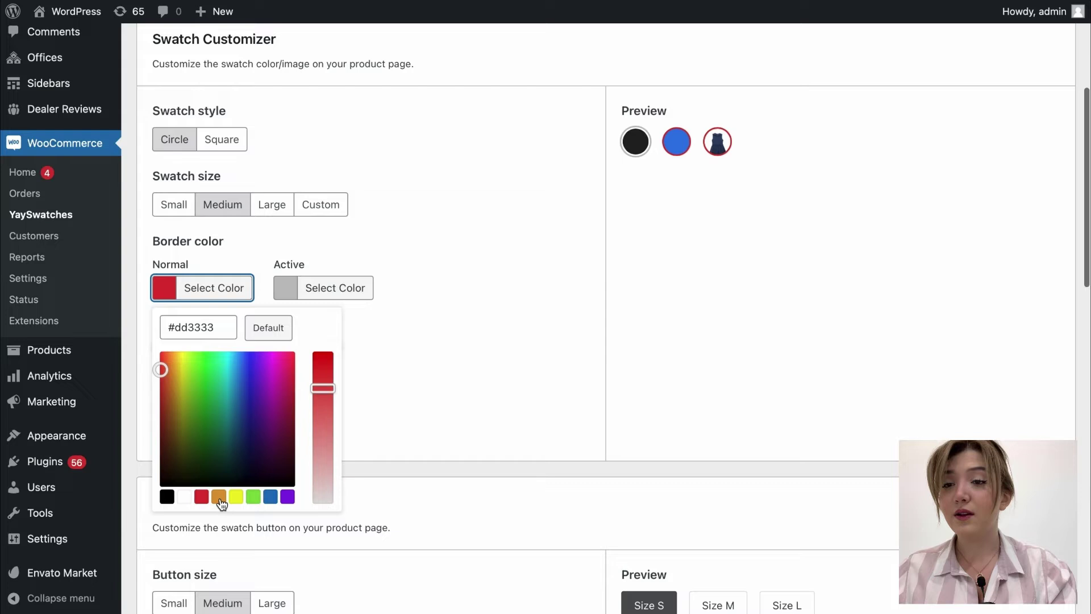
left_click(235, 498)
left_click(237, 407)
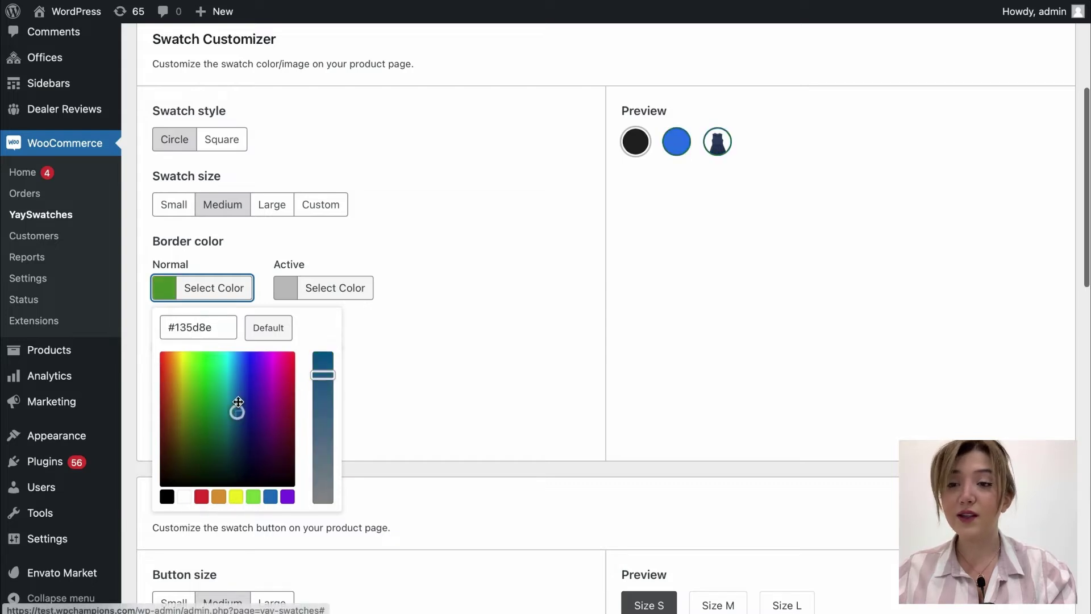
left_click(256, 421)
left_click(264, 352)
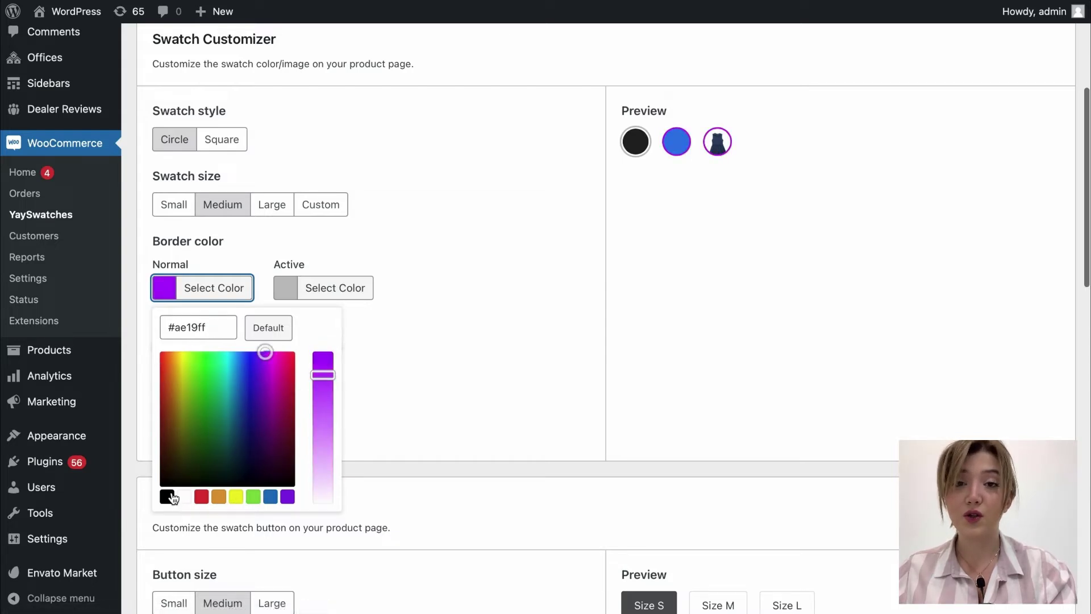
- Set the Normal border colour to white and adjust the Active border colour
left_click(167, 498)
left_click(185, 497)
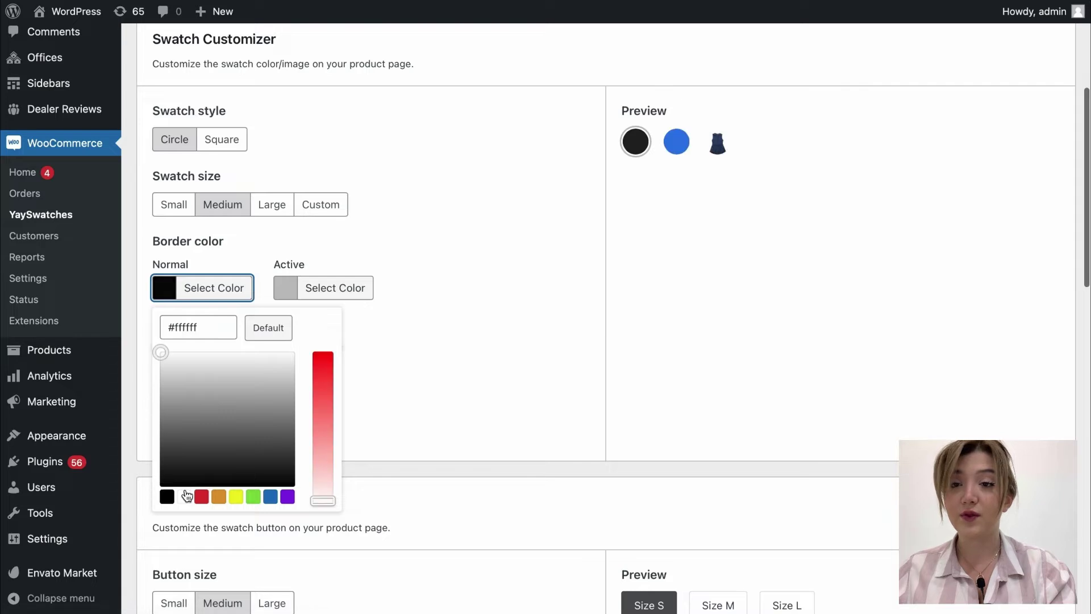
left_click(374, 330)
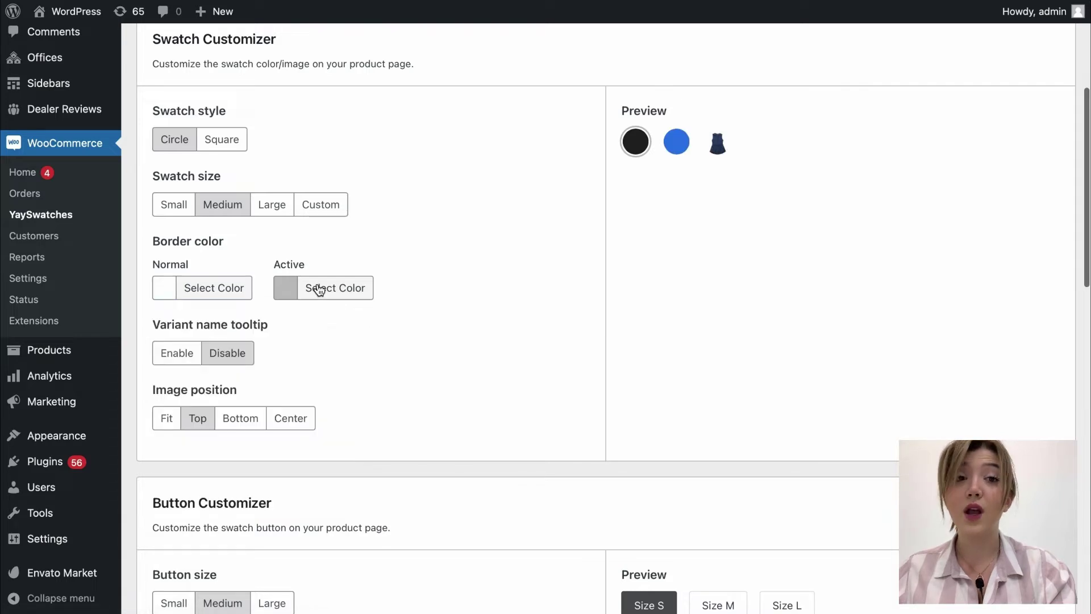
left_click(319, 289)
left_click_drag(364, 378, 230, 339)
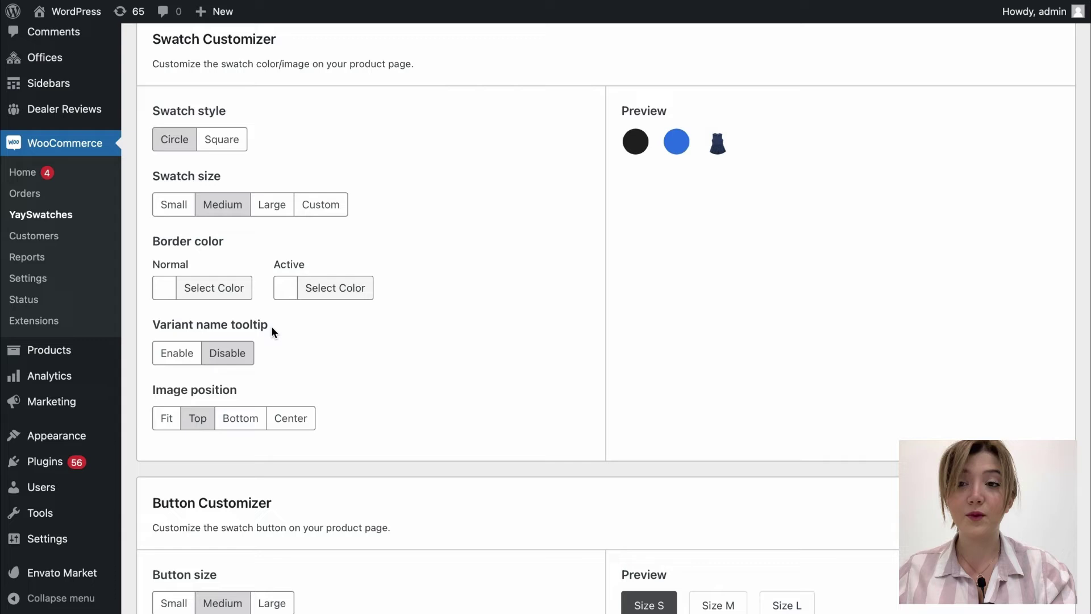
- Leave the variant name tooltip disabled and set swatch image position to Center after trying Fit and Bottom
left_click(183, 358)
left_click(218, 360)
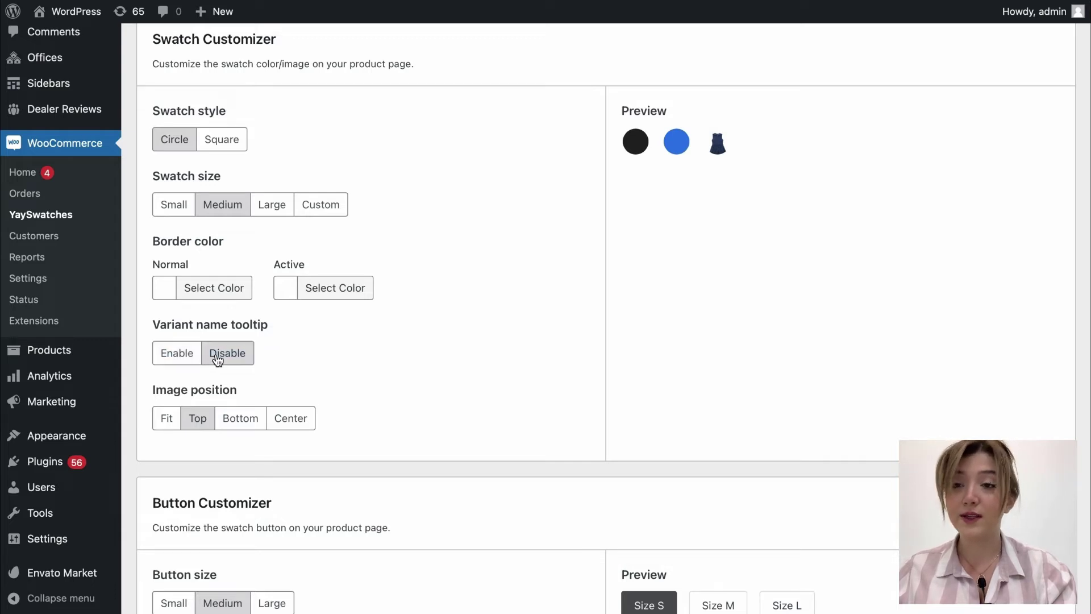
scroll(260, 385, "down", 2)
left_click(166, 319)
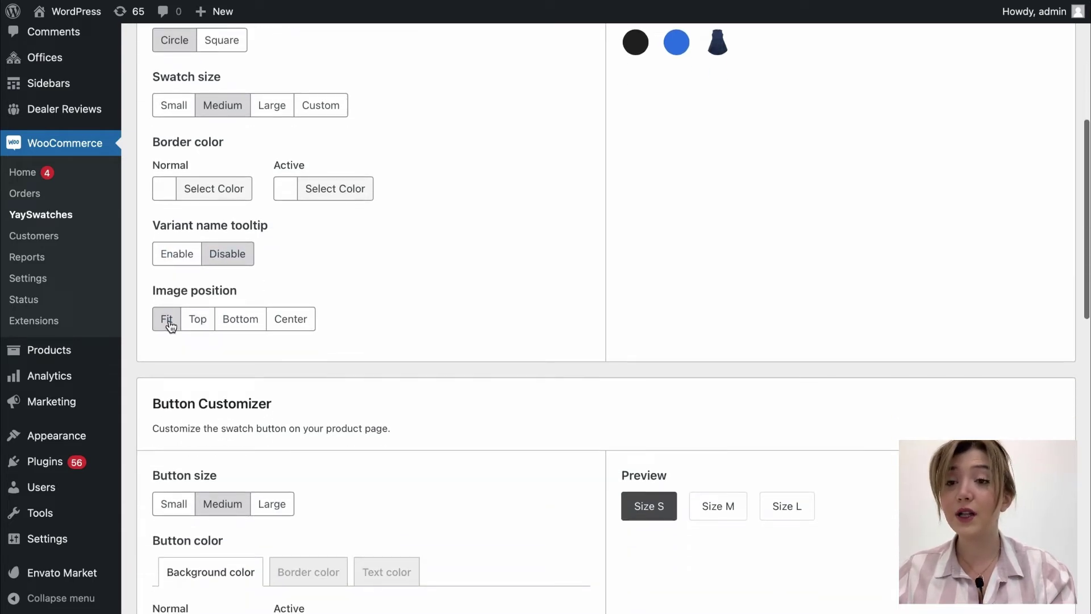
left_click(238, 322)
left_click(273, 318)
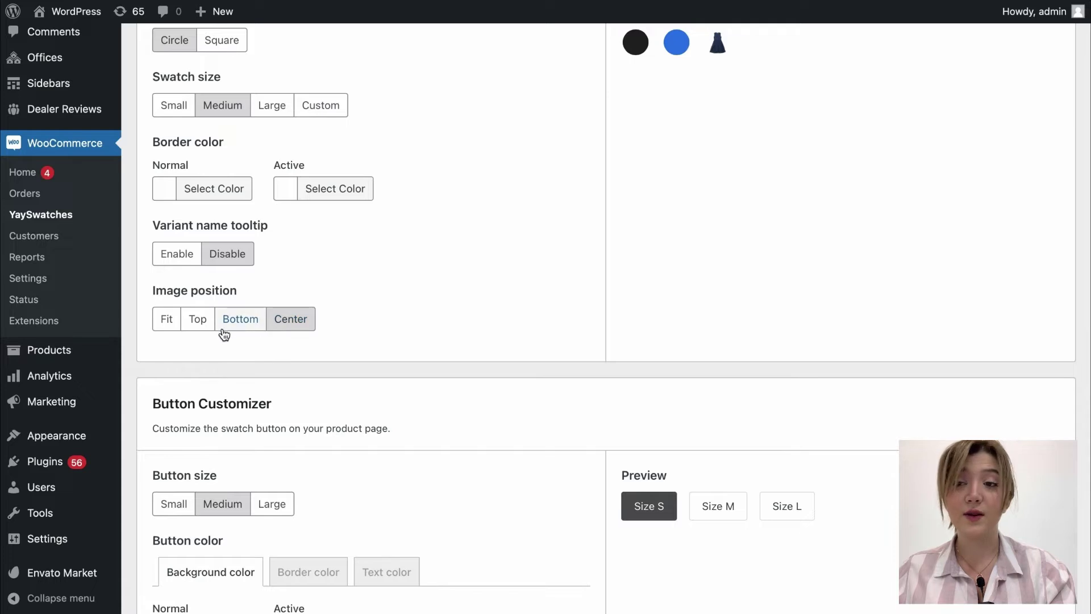
scroll(371, 313, "up", 1)
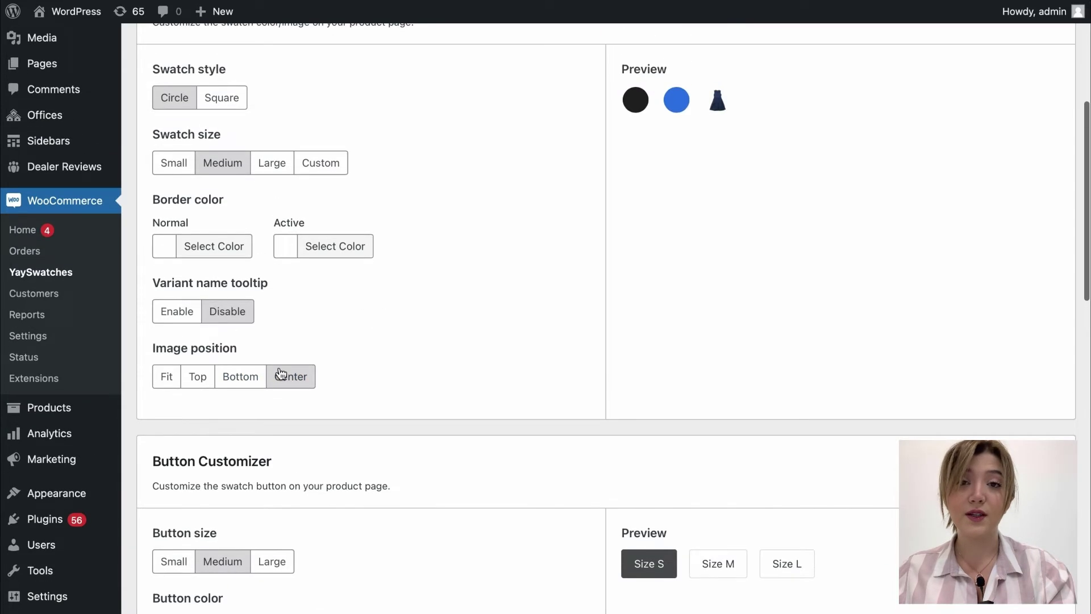
scroll(289, 381, "down", 4)
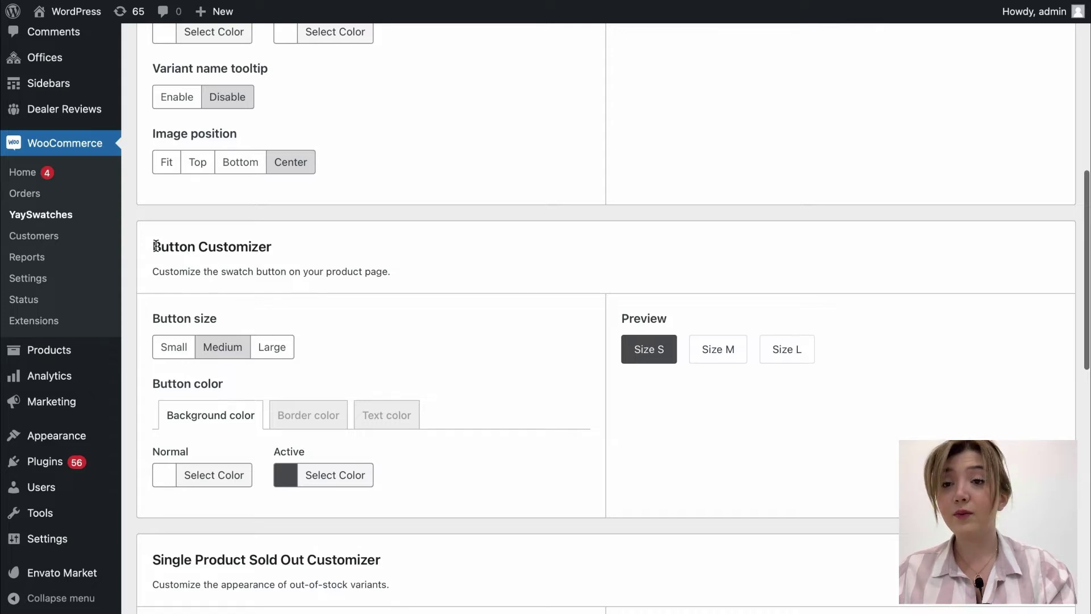
scroll(155, 246, "down", 1)
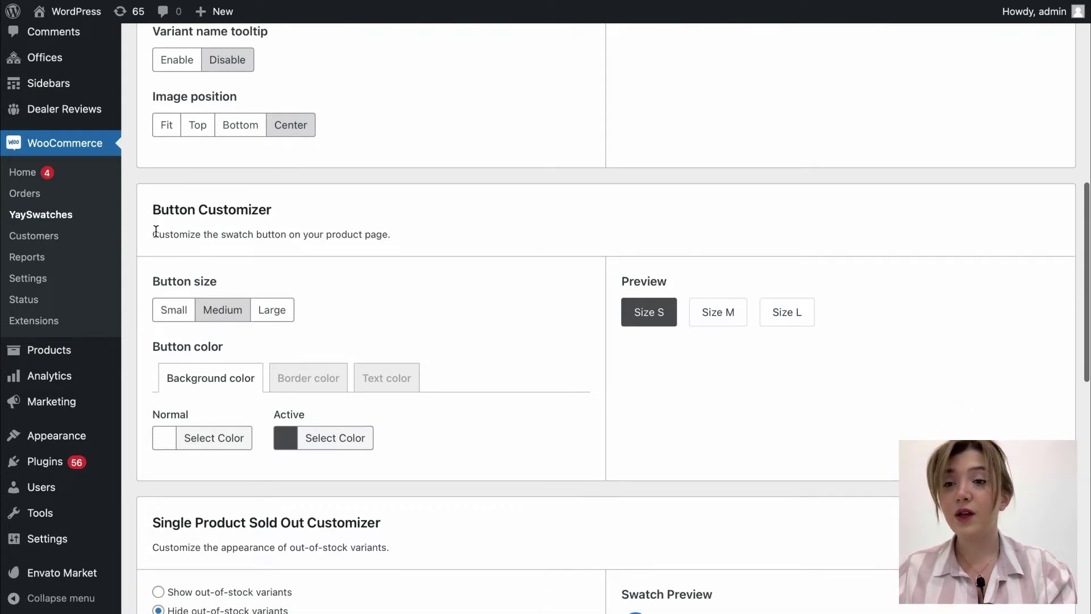
left_click_drag(155, 231, 387, 237)
left_click(389, 239)
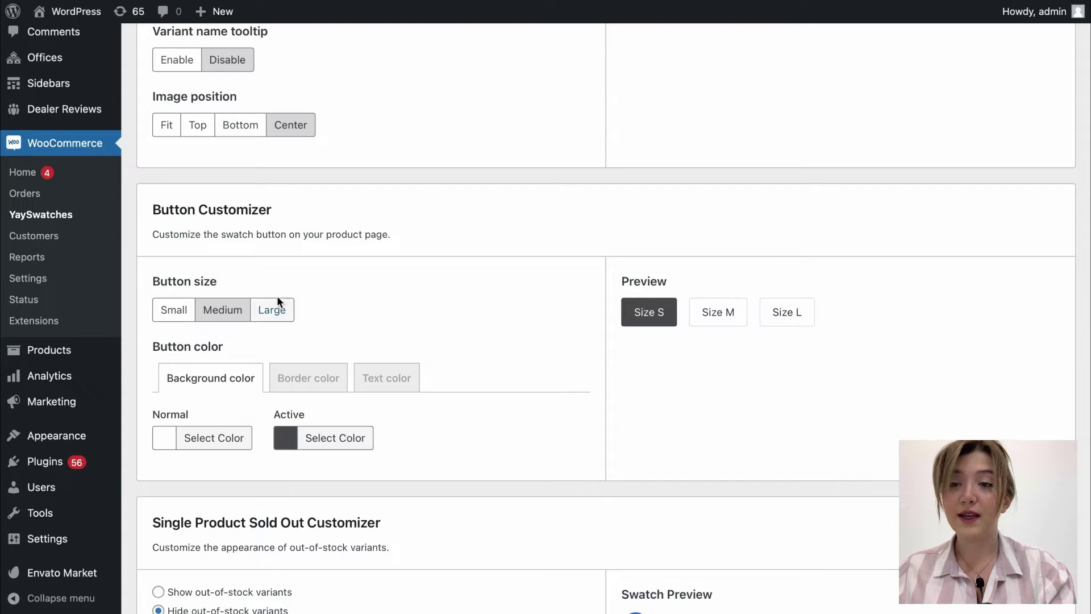
left_click(190, 311)
left_click(227, 311)
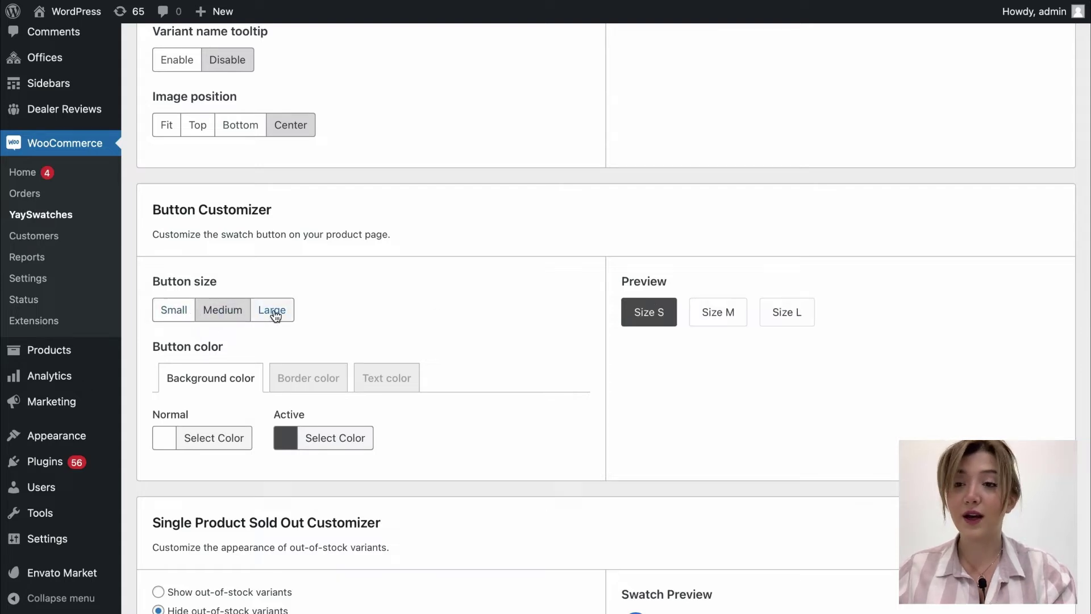
left_click(273, 310)
left_click(222, 311)
scroll(245, 341, "down", 1)
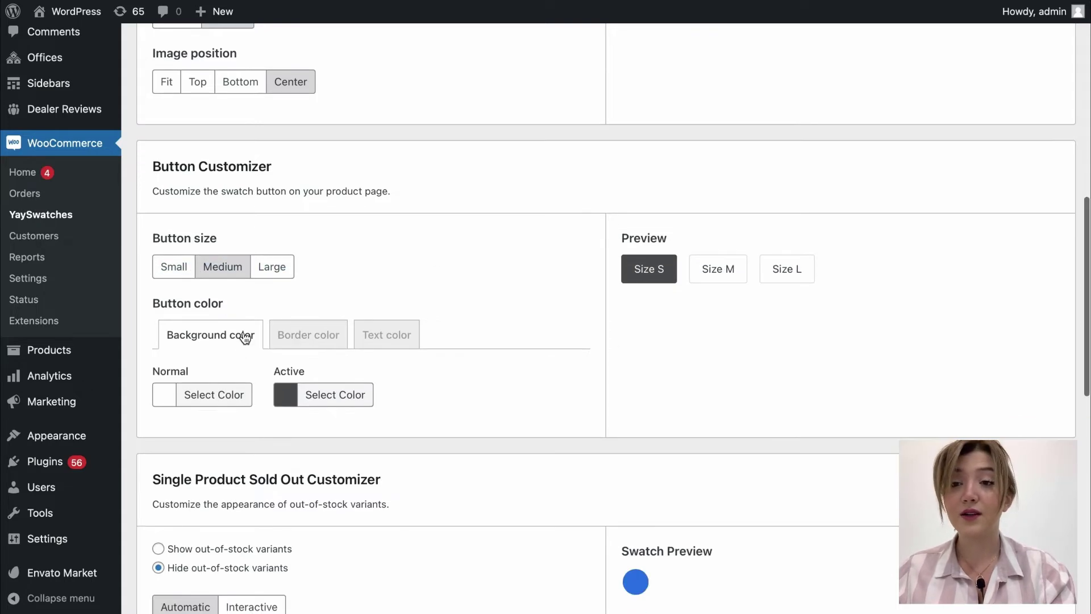
left_click(295, 394)
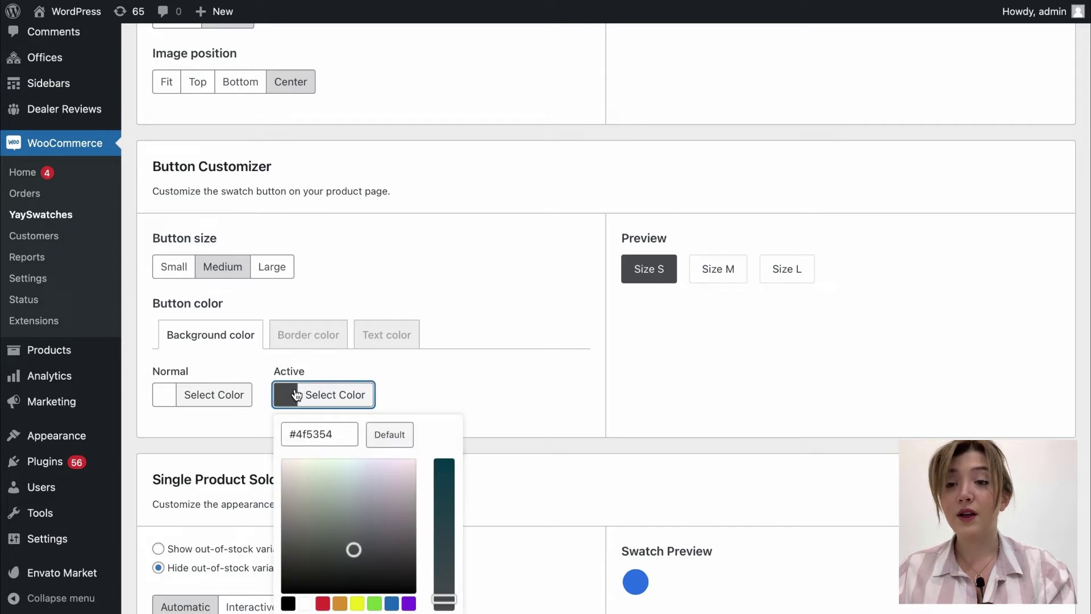
left_click(398, 355)
left_click(332, 344)
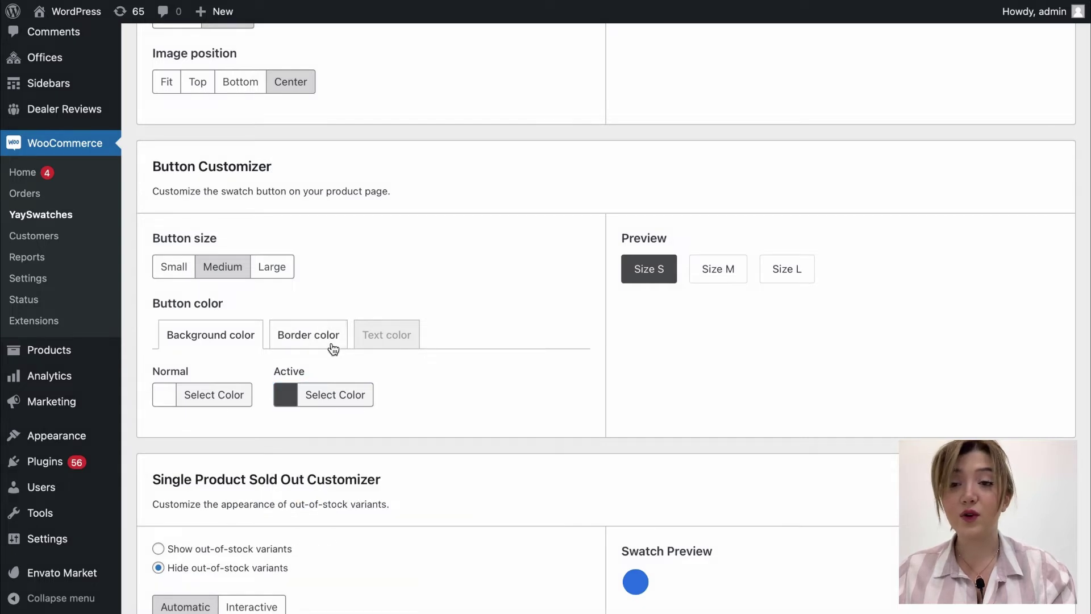
left_click(375, 342)
left_click(224, 333)
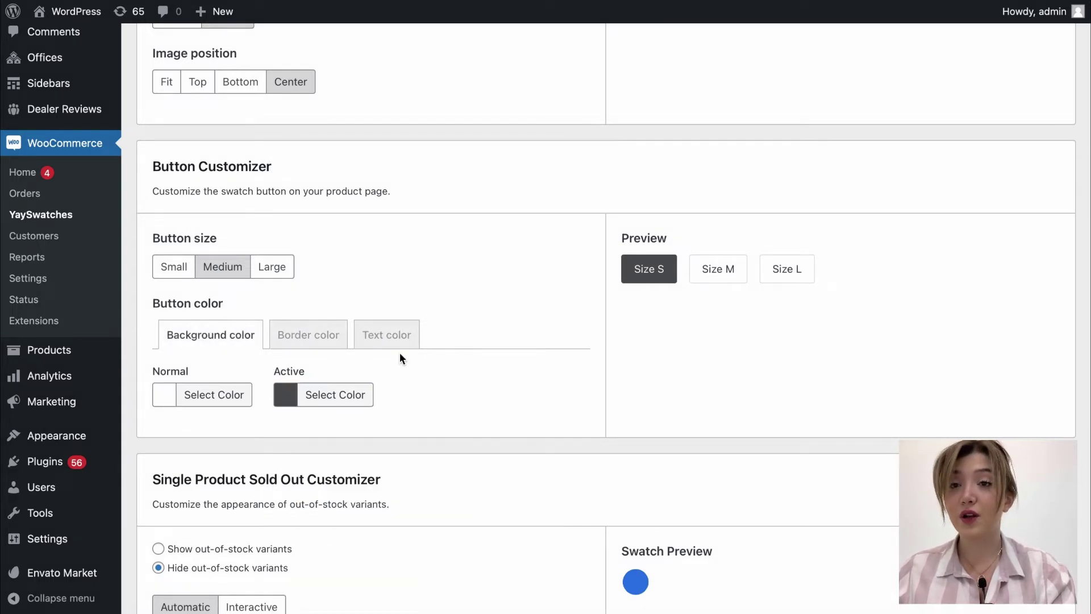
scroll(400, 356, "down", 5)
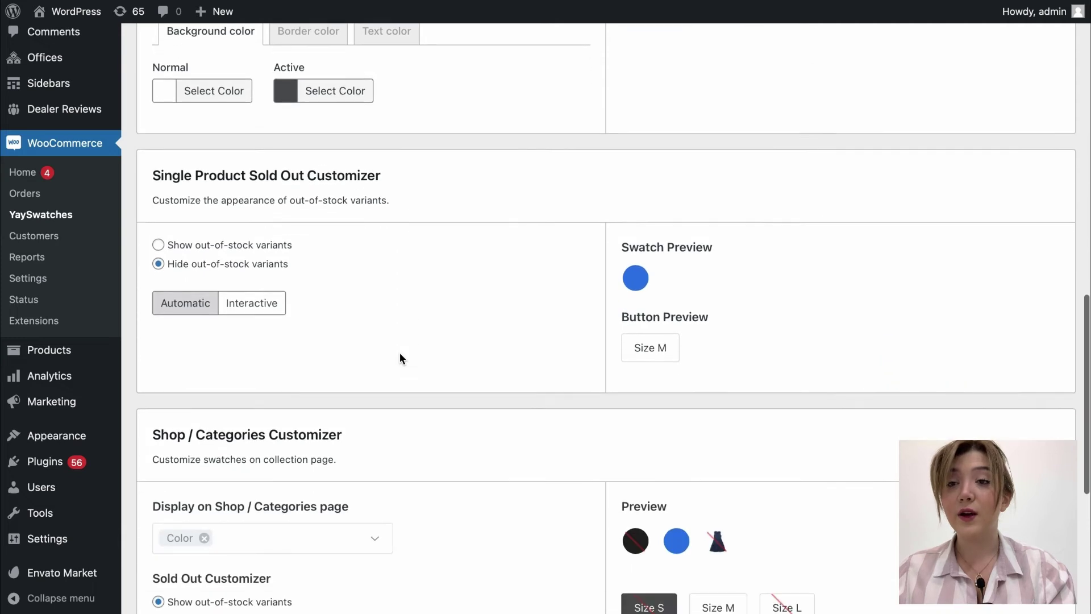
- Highlight the Sold Out Customizer text and keep 'Hide out-of-stock variants' selected
left_click_drag(155, 174, 384, 177)
left_click(283, 206)
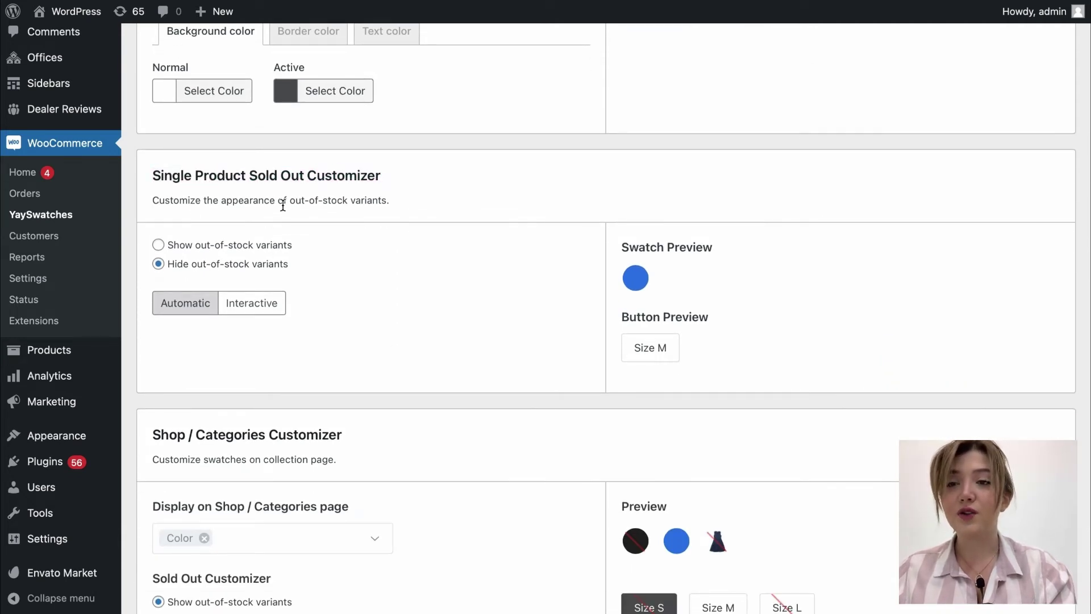
left_click_drag(151, 200, 387, 201)
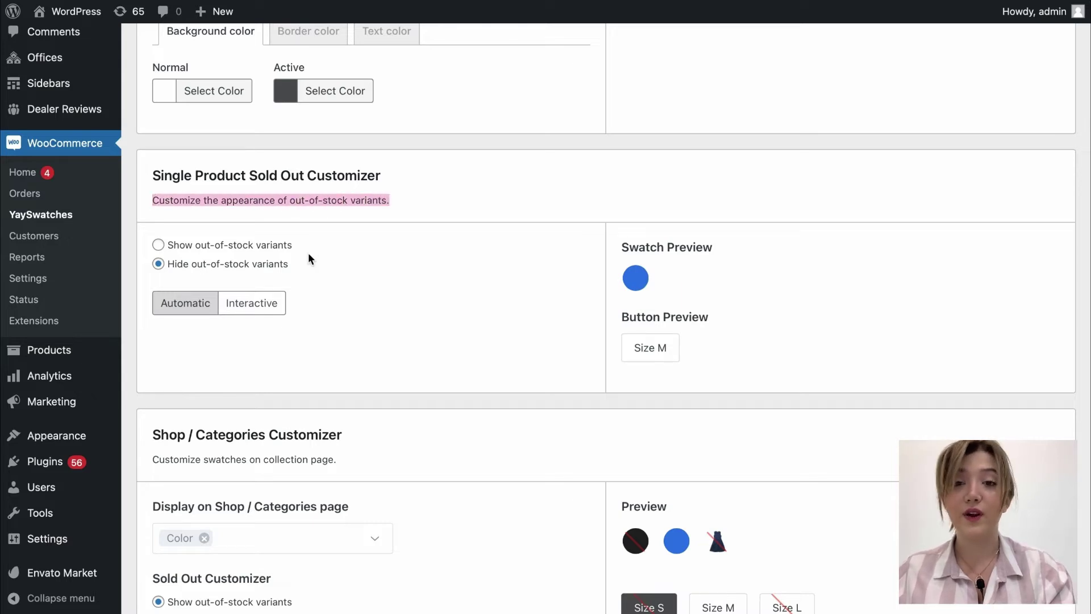
left_click(282, 249)
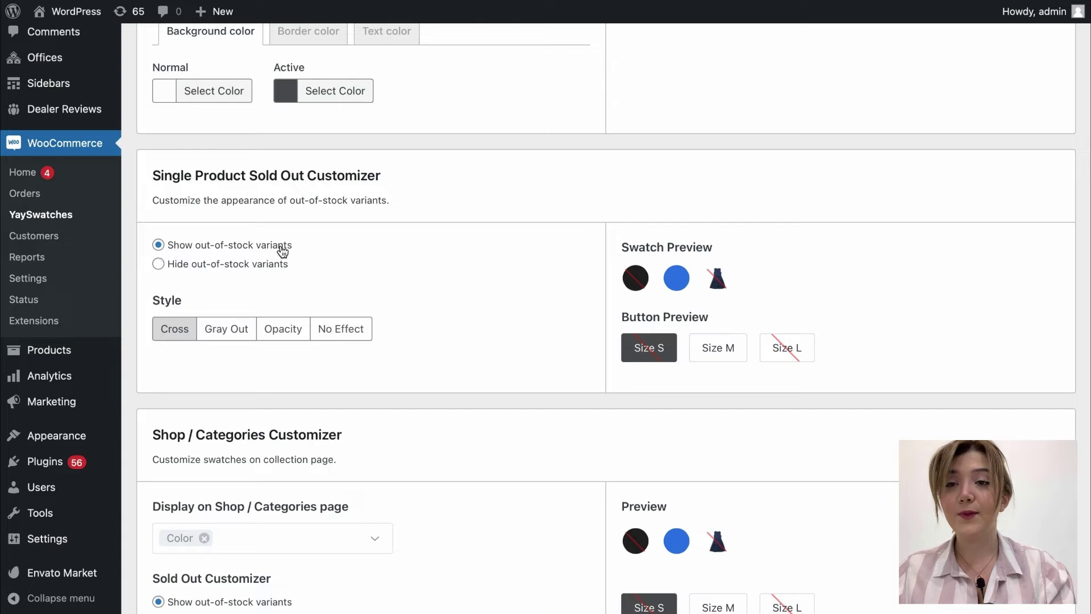
left_click(281, 267)
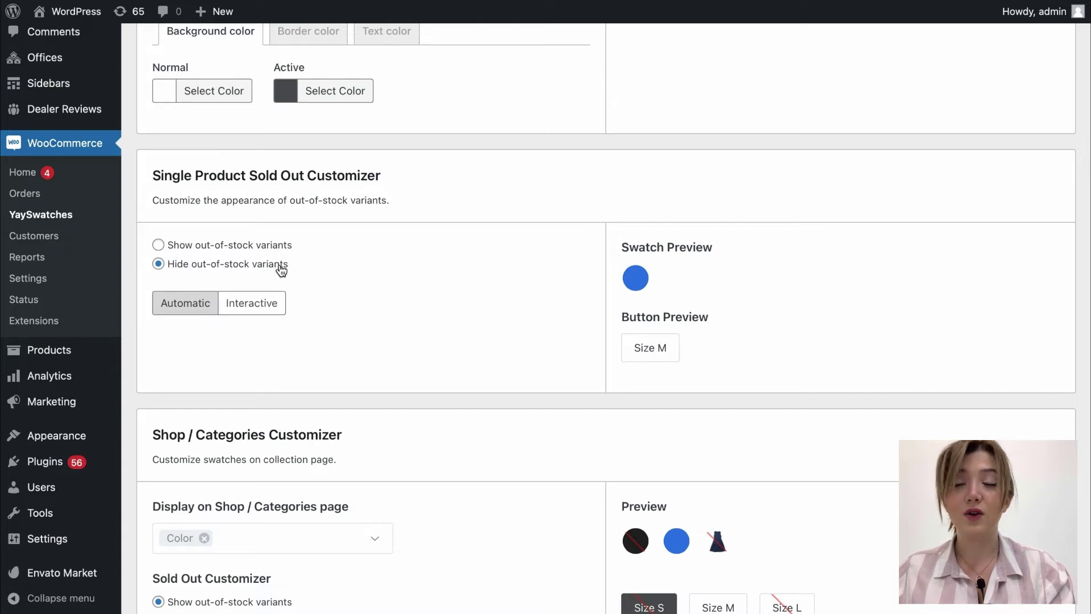
- Try the Interactive sold-out behaviour, then return it to Automatic
scroll(411, 354, "down", 2)
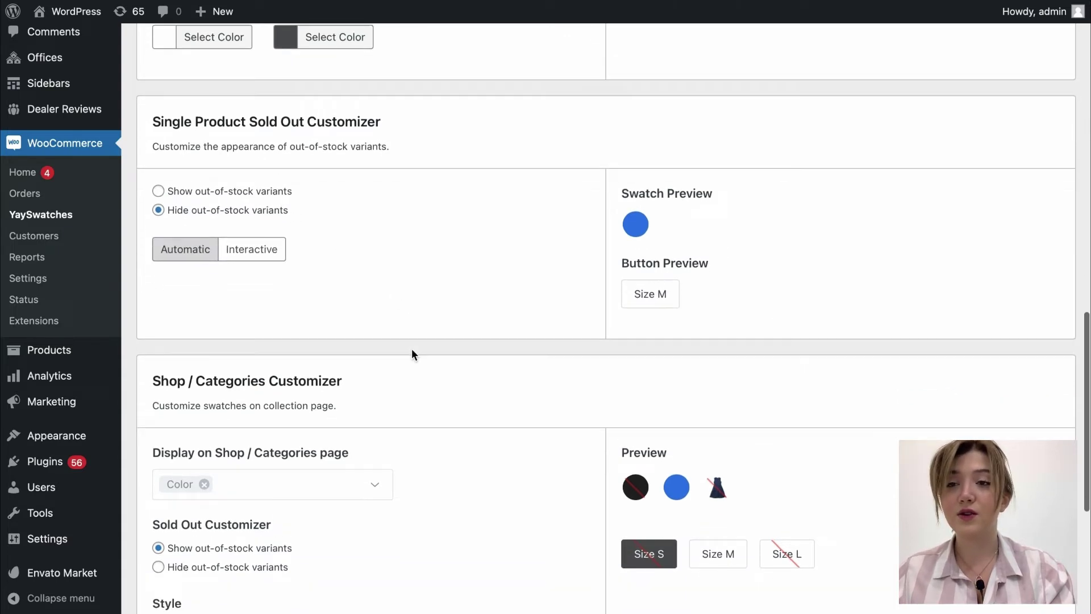
scroll(324, 403, "down", 1)
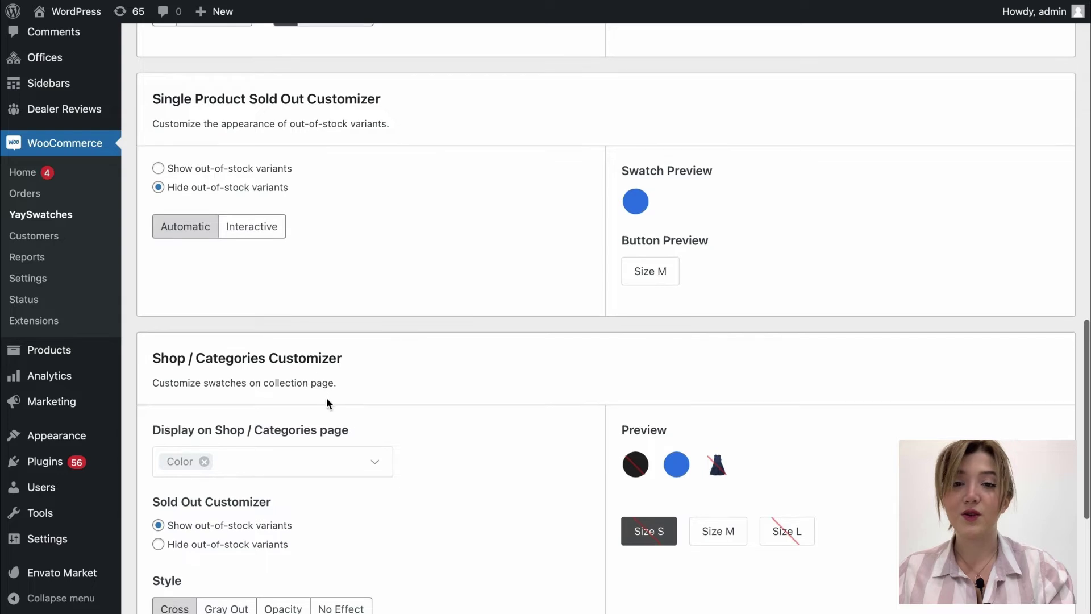
left_click(239, 227)
left_click(194, 227)
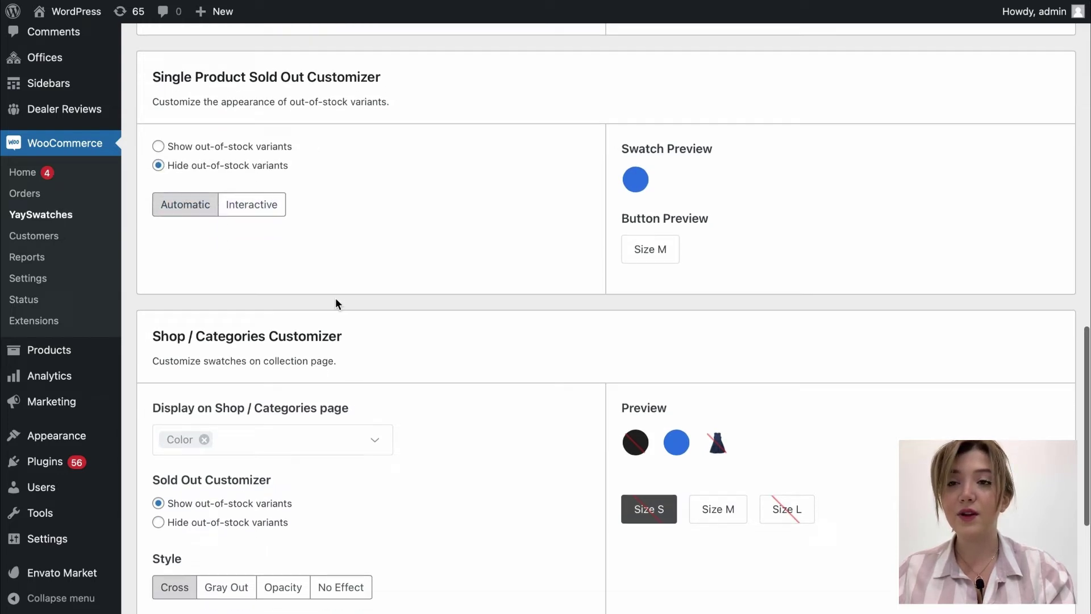
- Highlight the Shop / Categories description and leave Color as the shop-page attribute
scroll(336, 297, "down", 4)
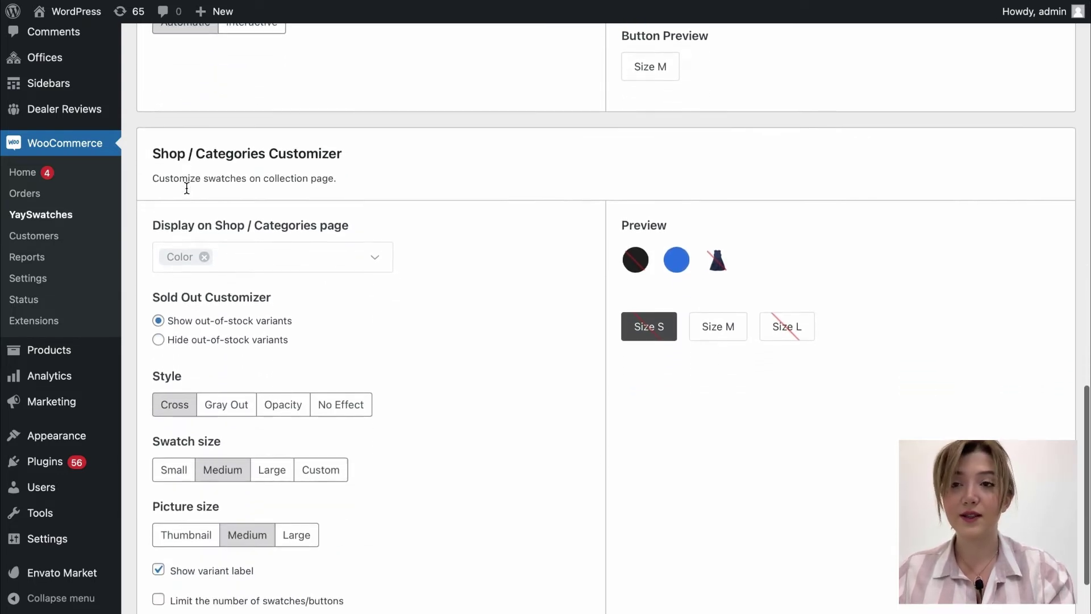
scroll(187, 188, "down", 1)
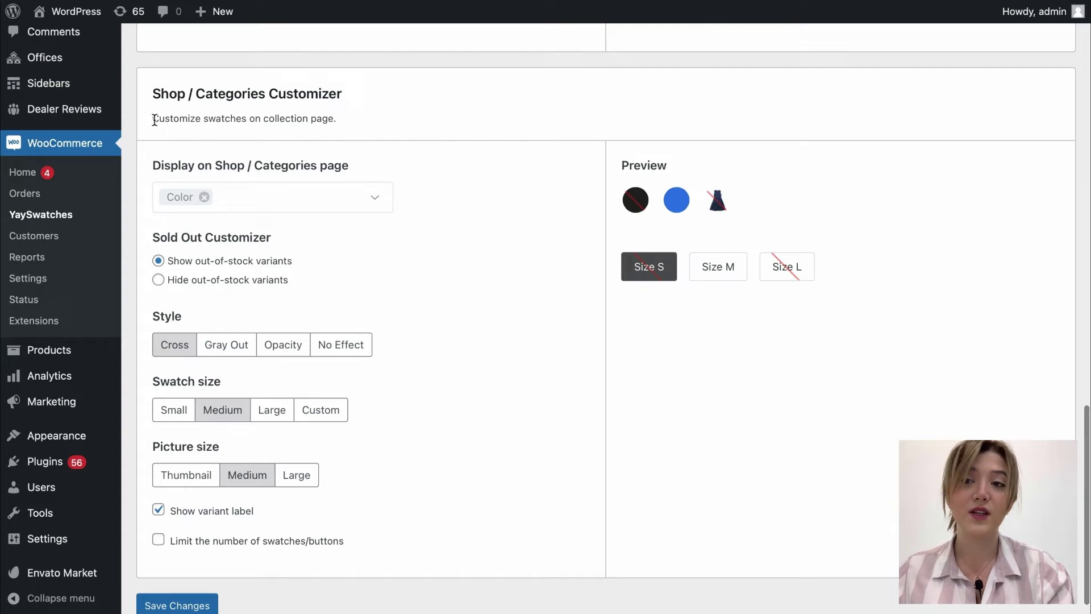
left_click_drag(155, 120, 299, 138)
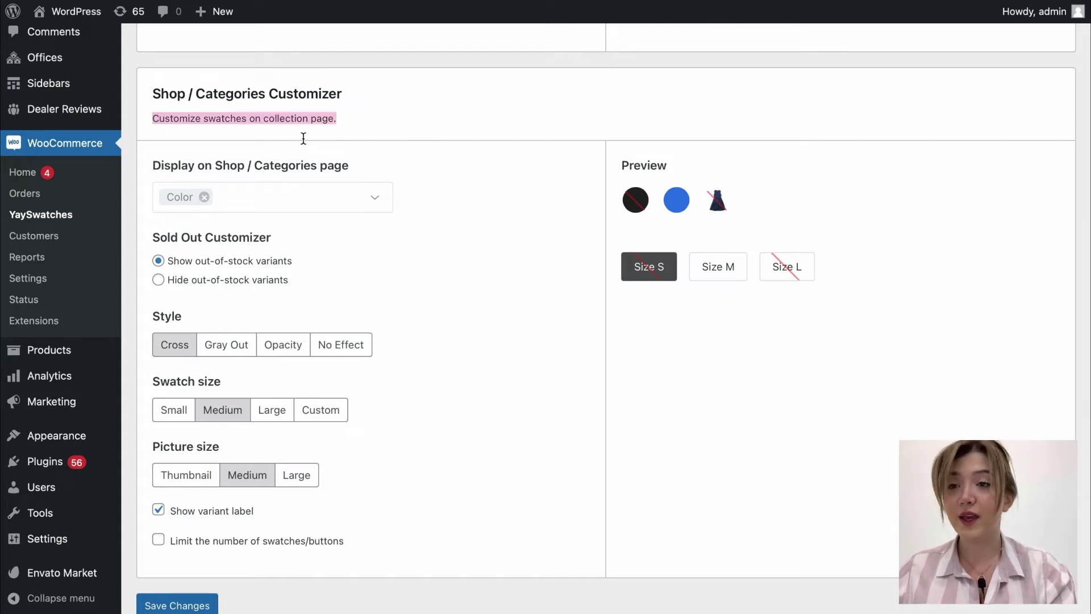
left_click(504, 276)
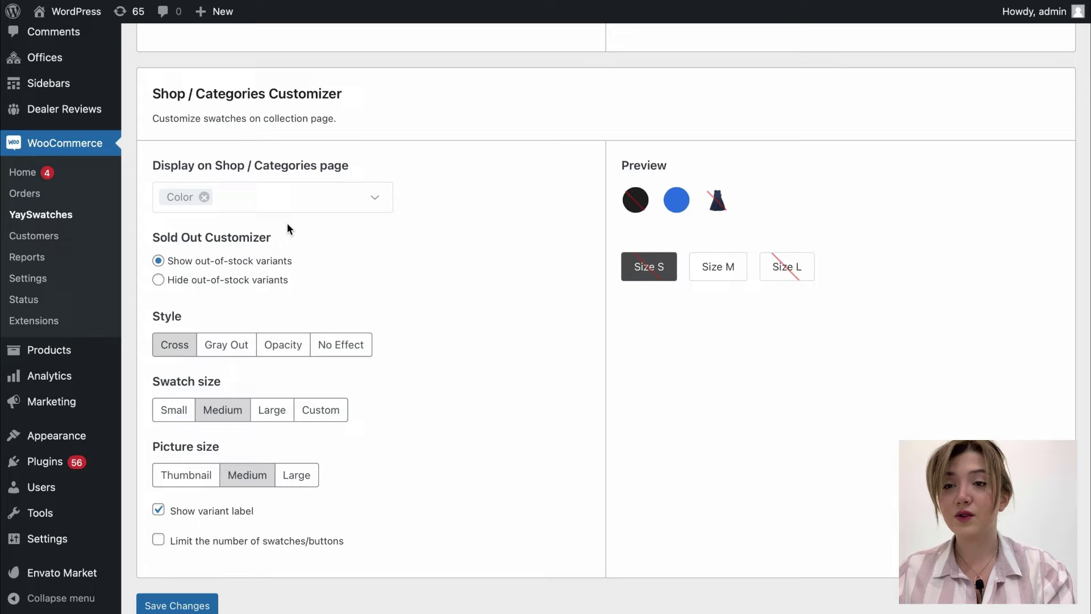
left_click(375, 203)
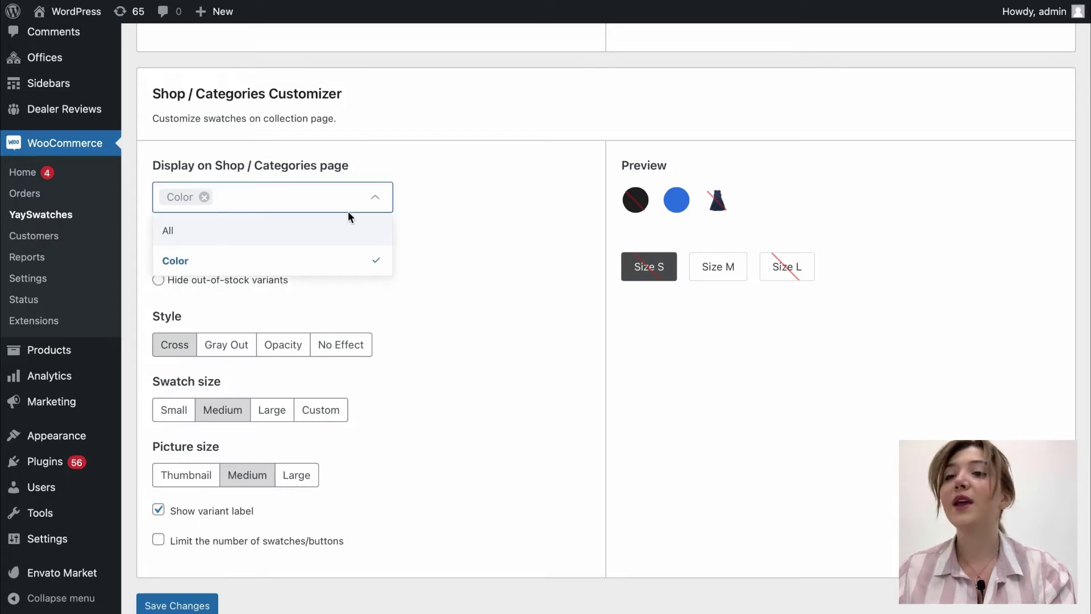
left_click(456, 209)
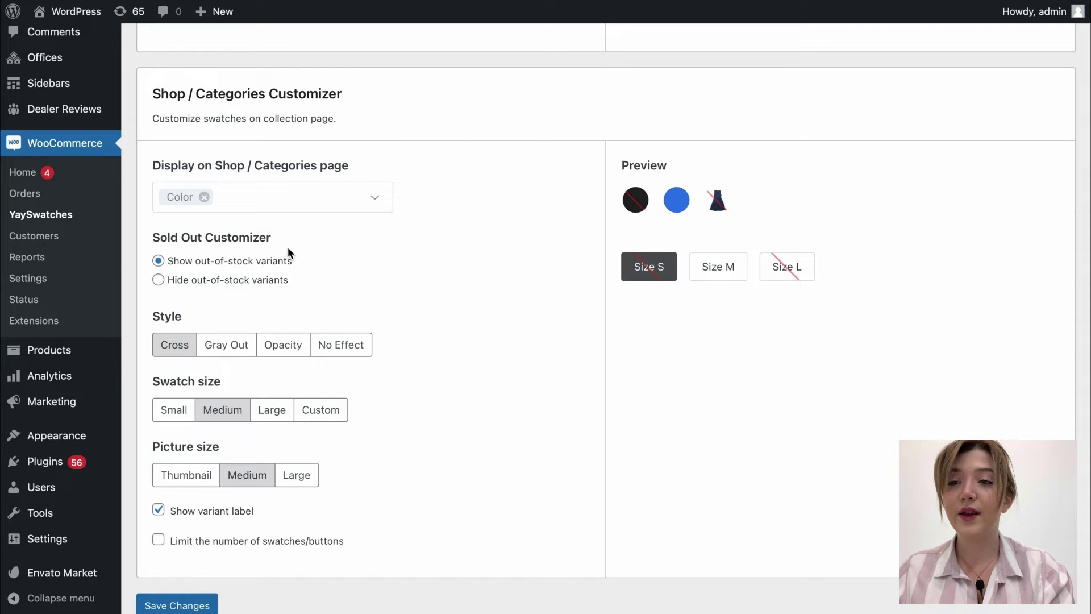
- Keep out-of-stock variants shown and, after previewing Gray Out, Opacity and No Effect, keep Cross style
left_click(270, 284)
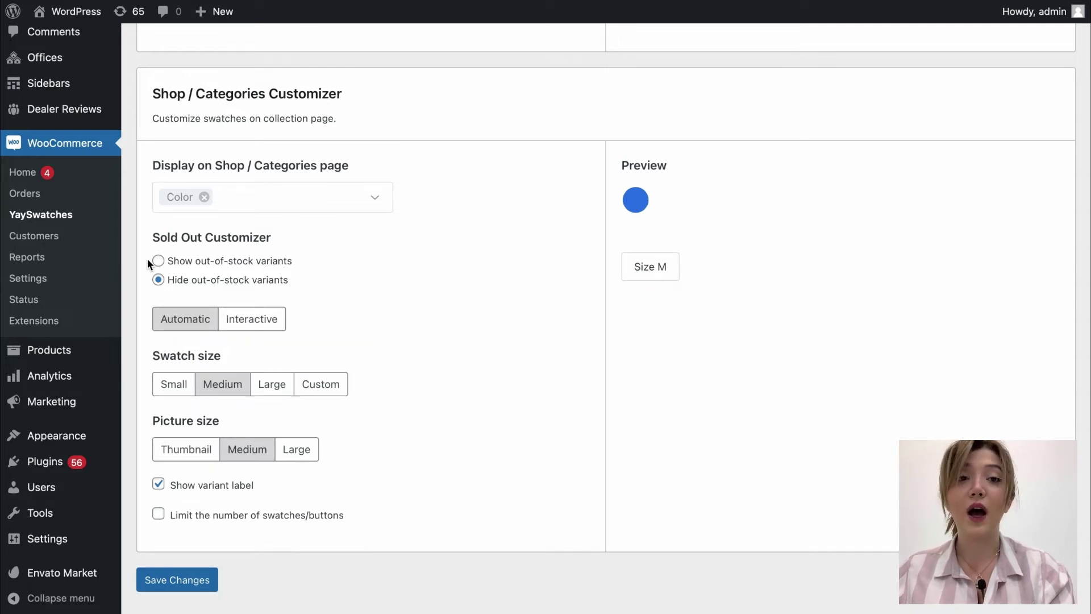
left_click(244, 262)
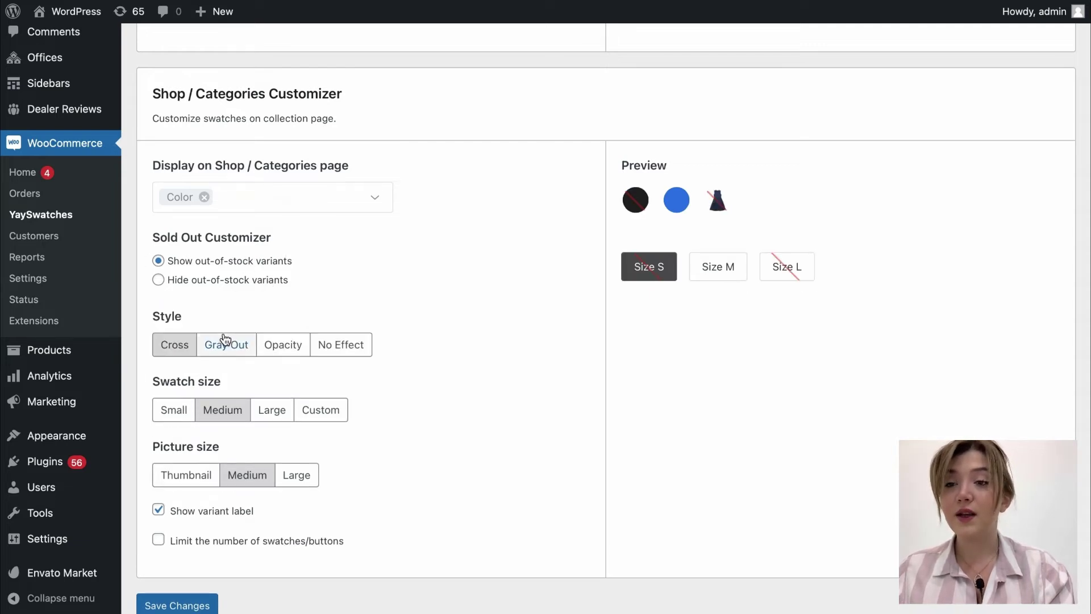
left_click(241, 352)
left_click(282, 348)
left_click(332, 355)
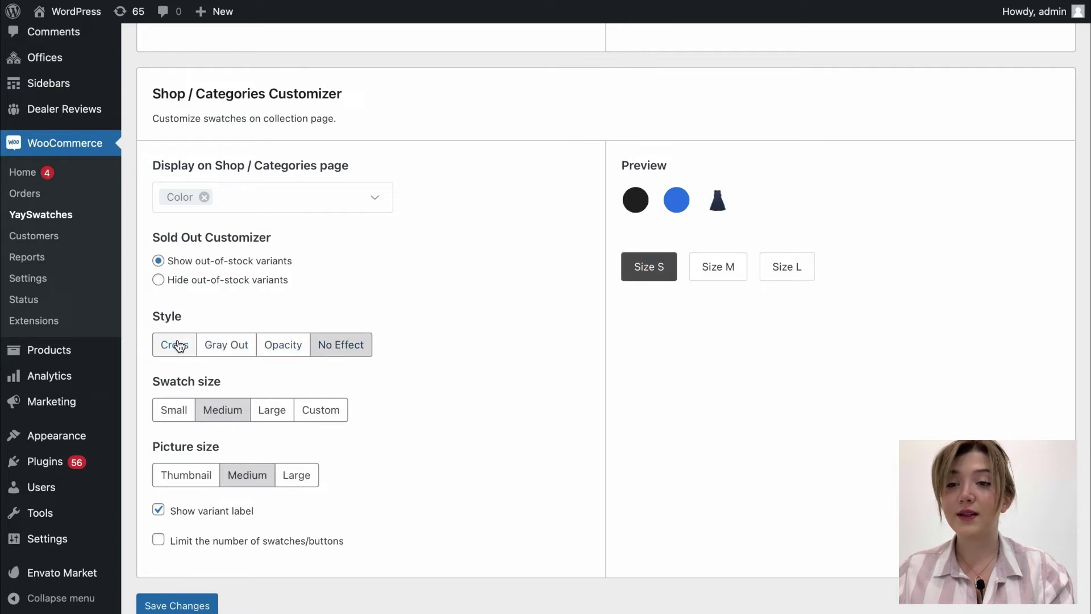
left_click(173, 347)
- Preview other swatch and picture sizes, leaving both at Medium
scroll(165, 356, "down", 1)
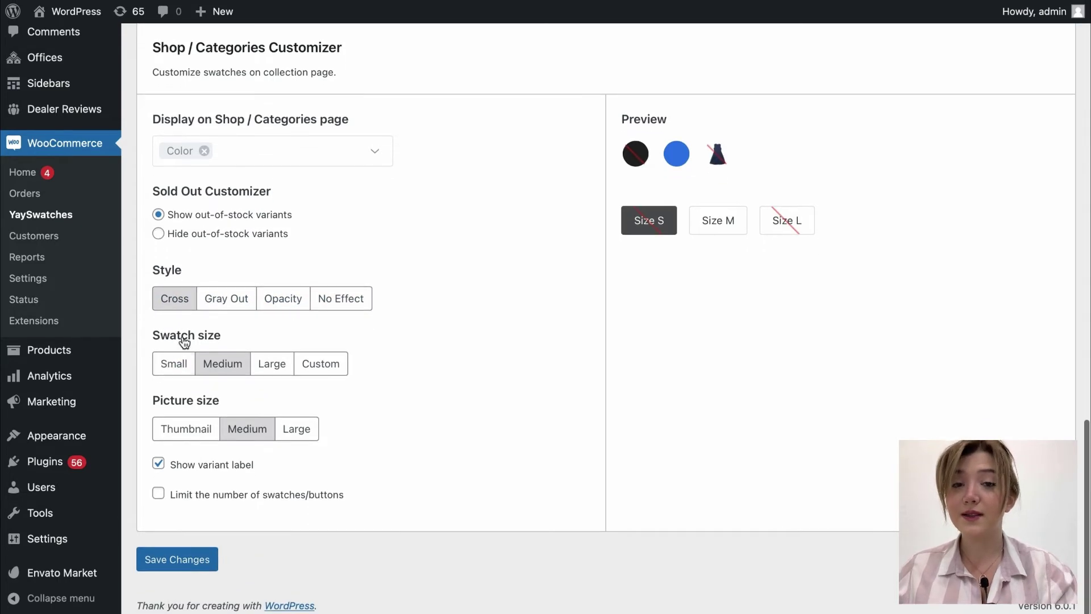
left_click(192, 367)
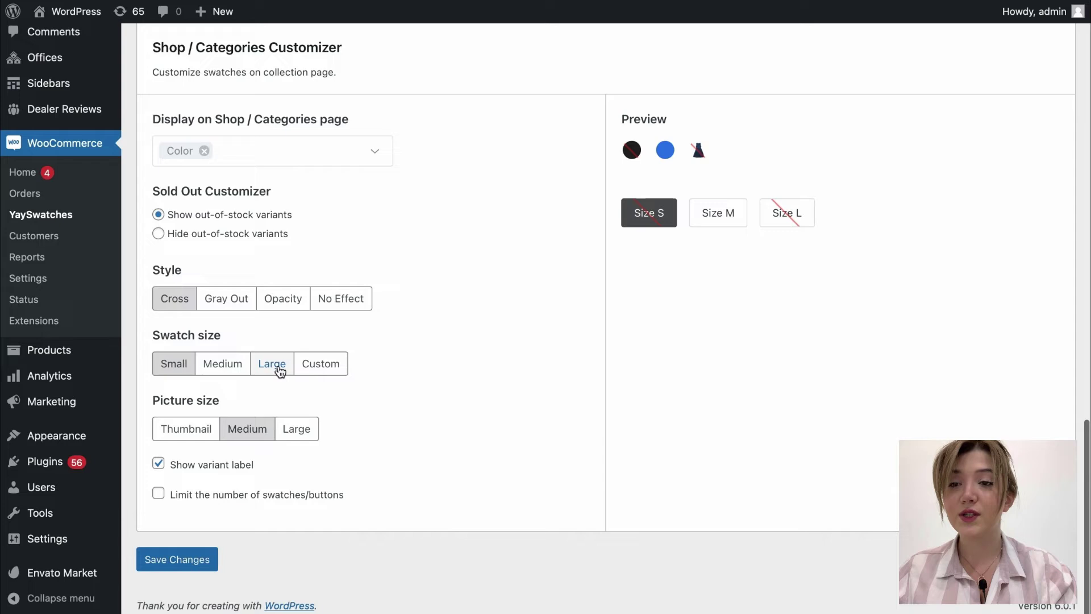
left_click(271, 367)
left_click(311, 367)
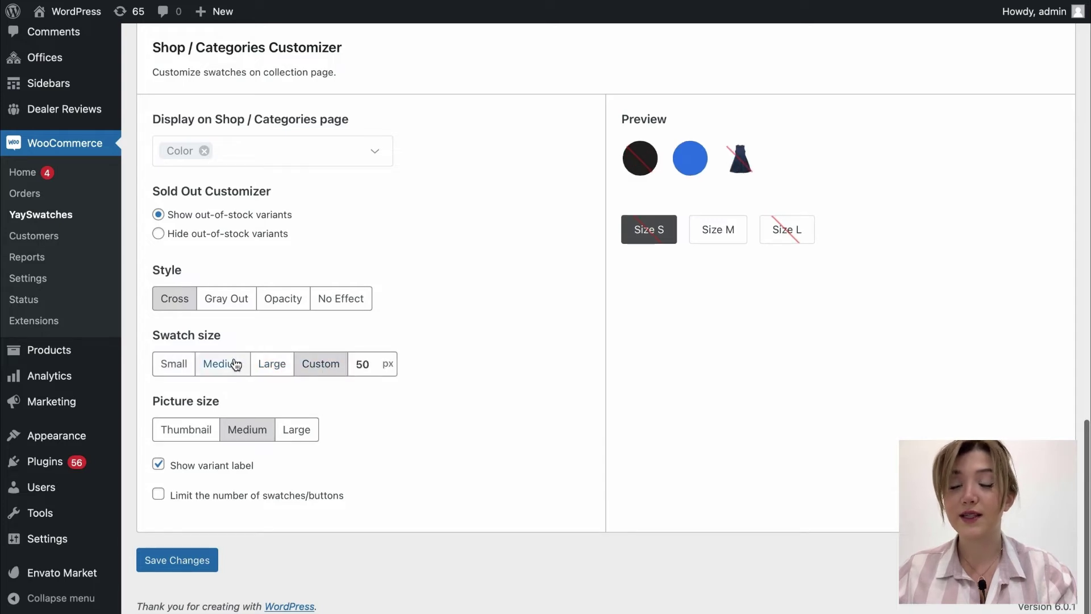
left_click(236, 365)
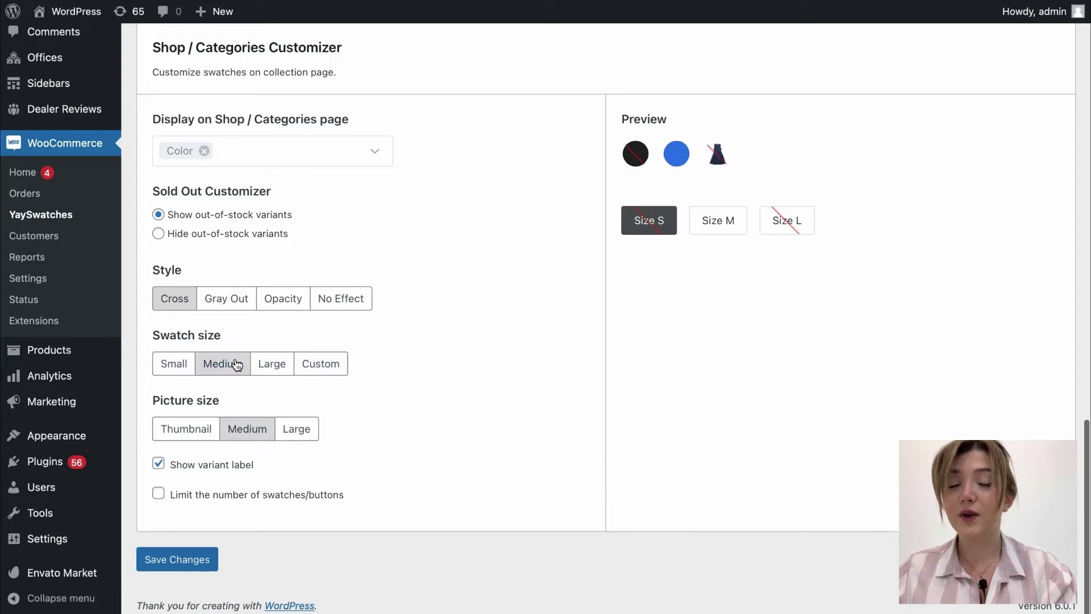
left_click(199, 434)
left_click(250, 432)
left_click(280, 435)
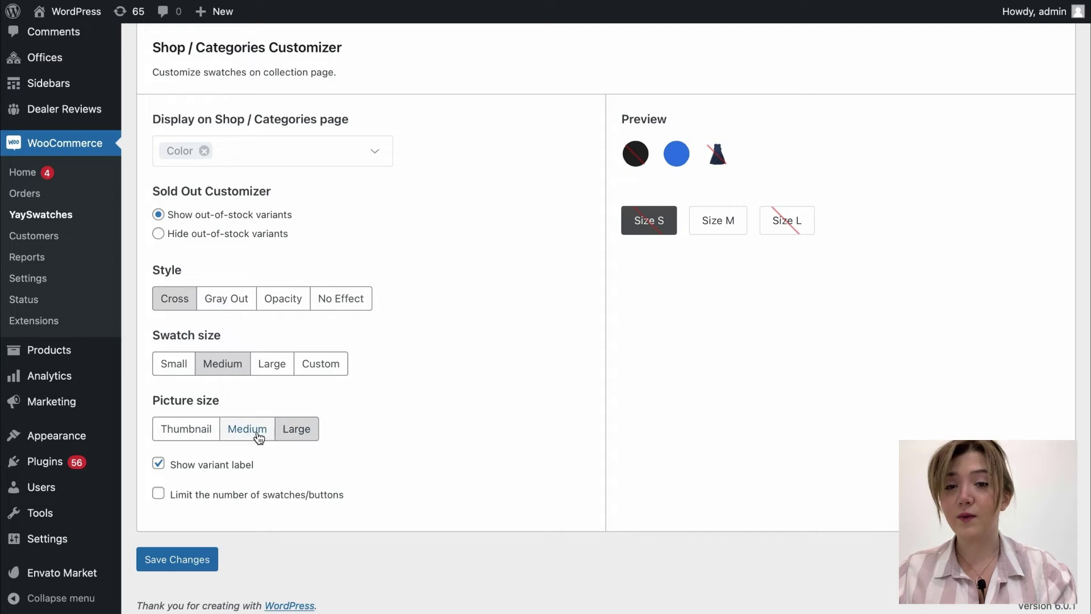
left_click(243, 438)
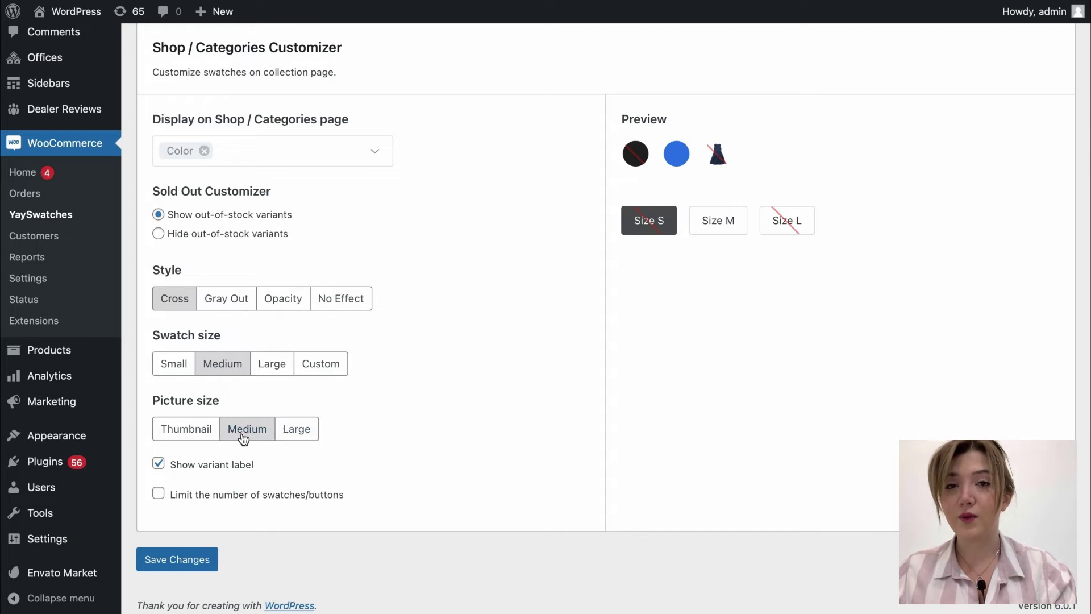
- Leave the swatch and button limit unchecked and save the Shop / Categories settings
left_click(250, 494)
scroll(257, 508, "down", 3)
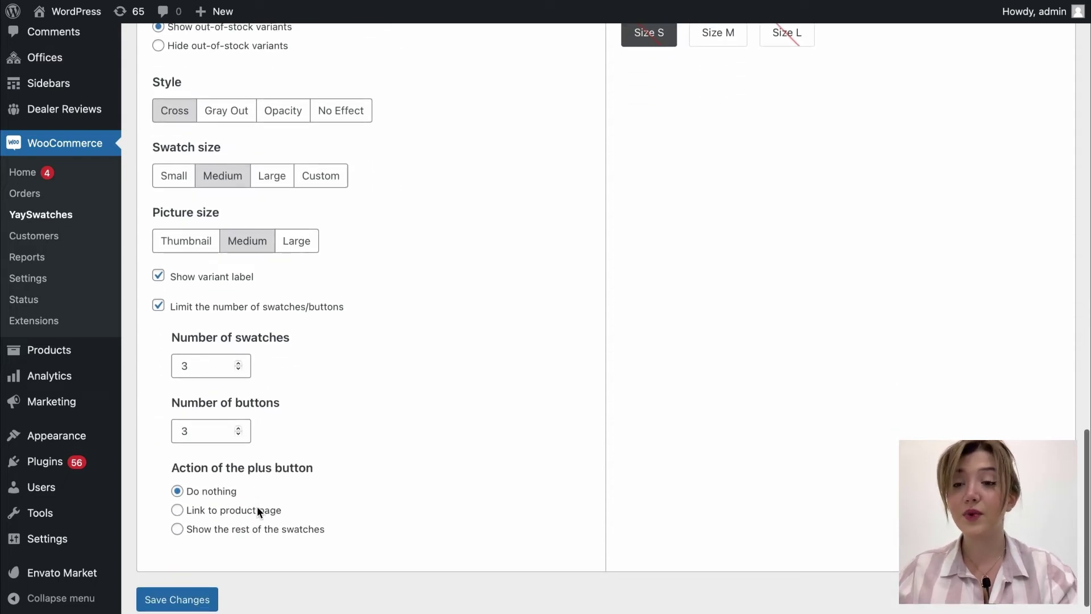
left_click(228, 289)
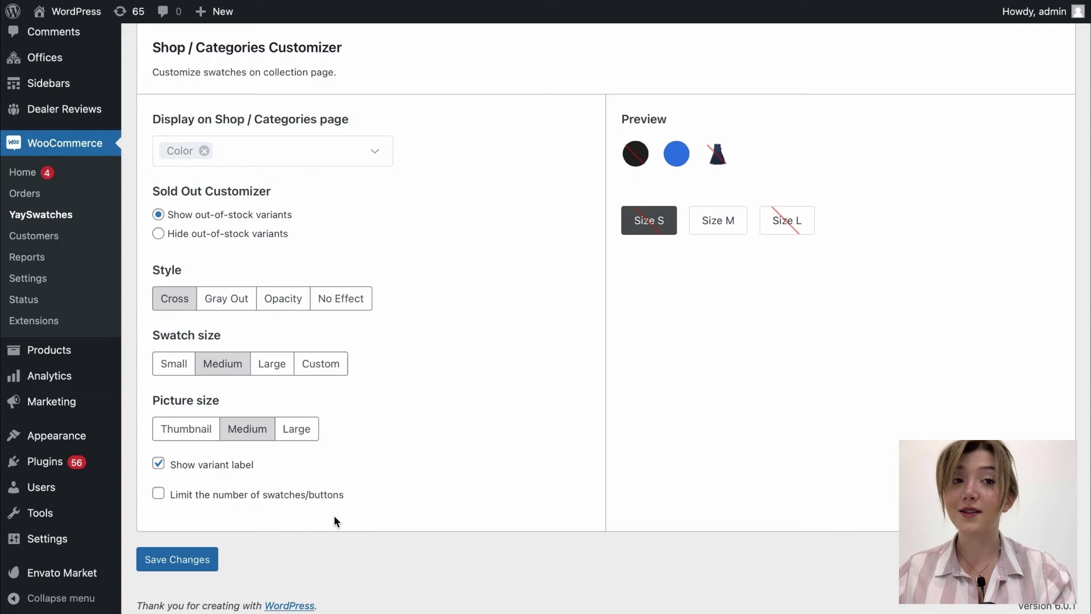
left_click(182, 559)
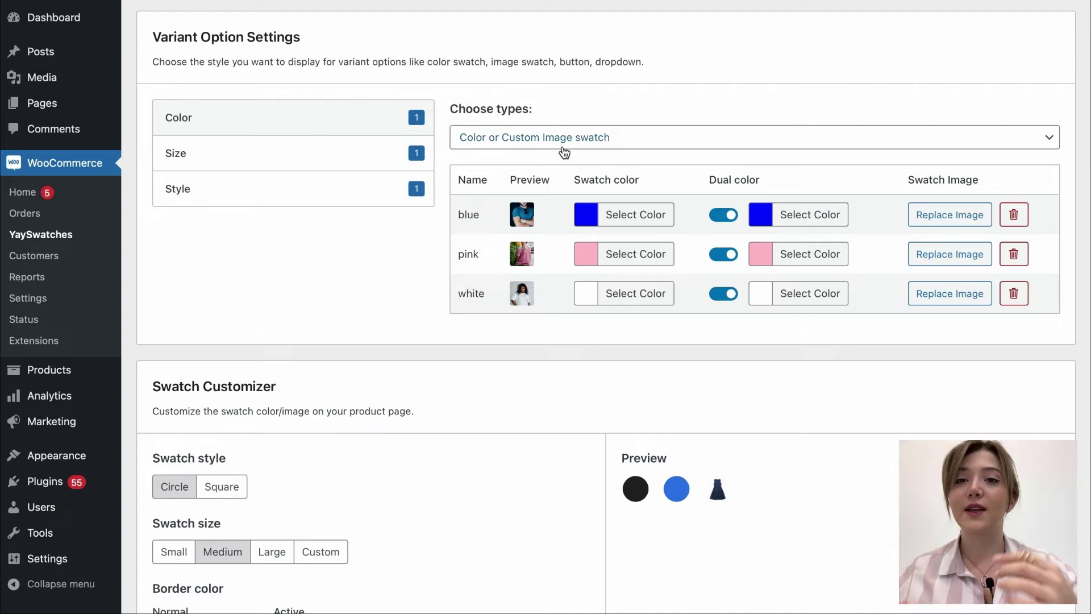
left_click(550, 136)
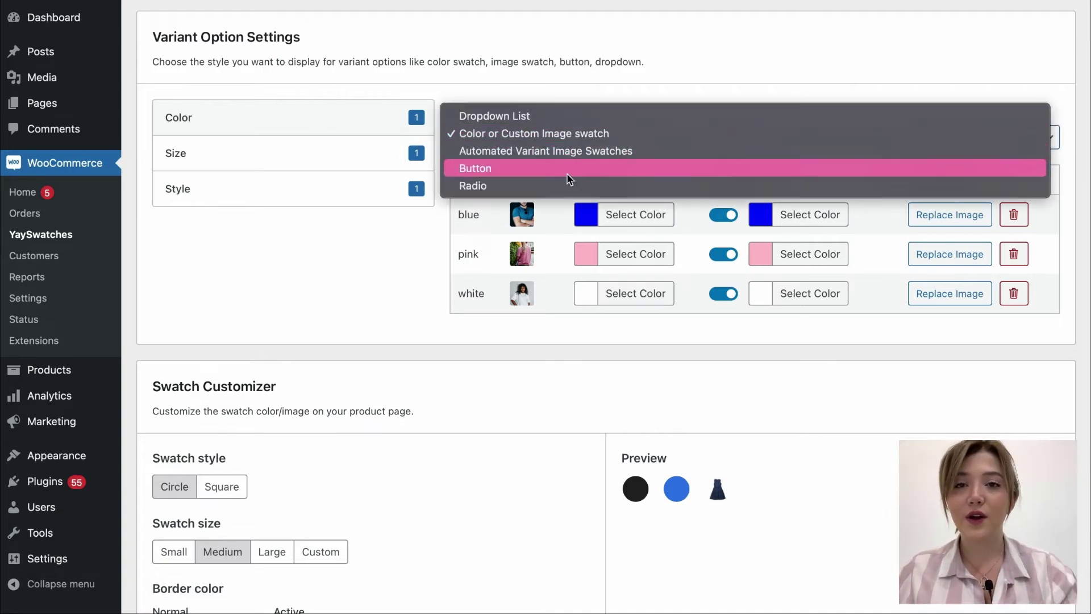
left_click(564, 90)
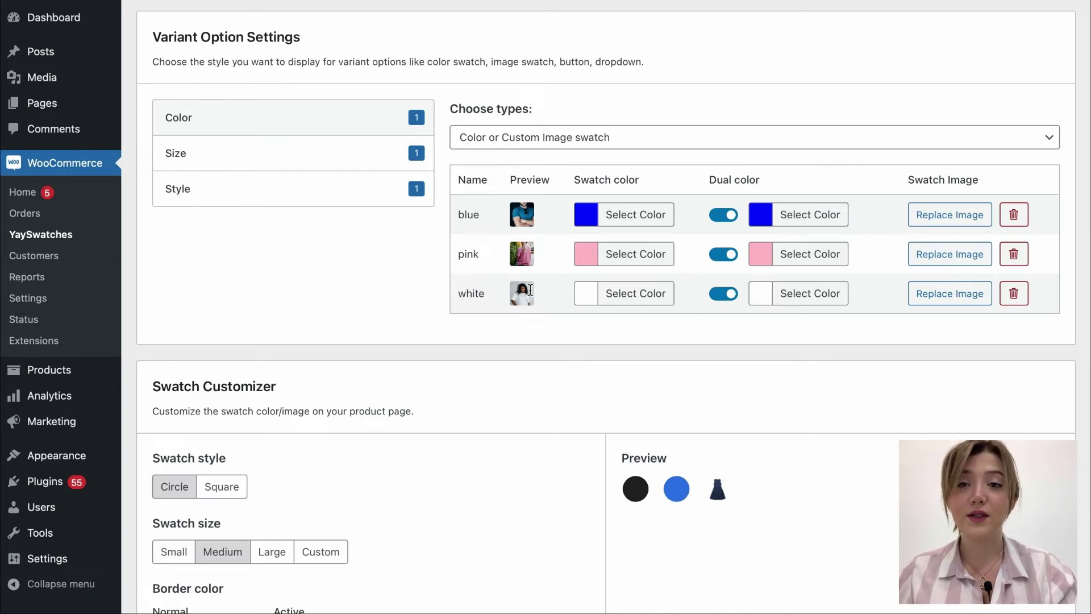
left_click(595, 145)
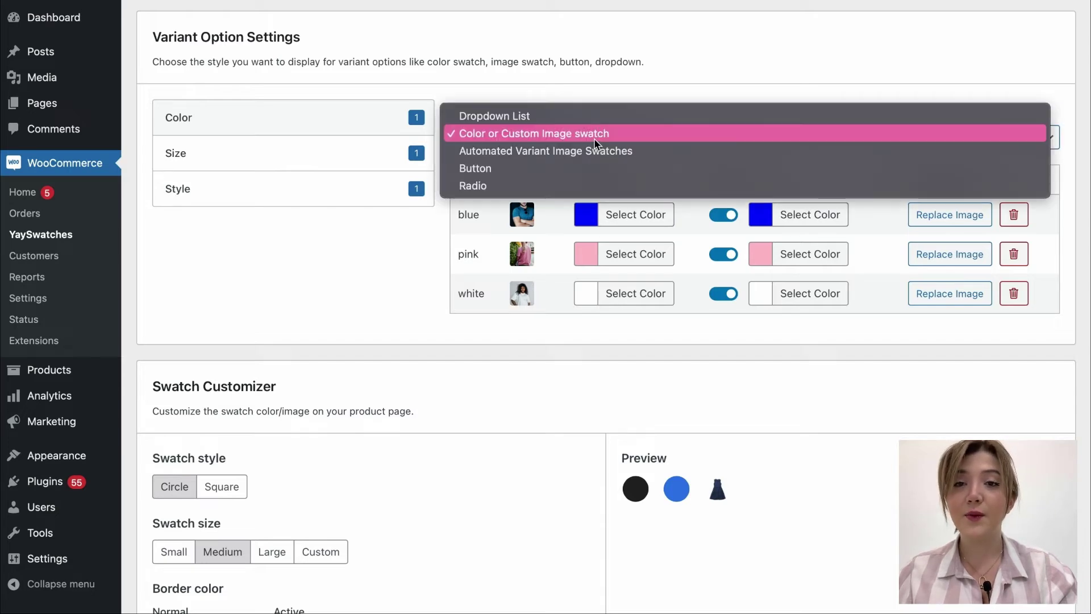
left_click(352, 271)
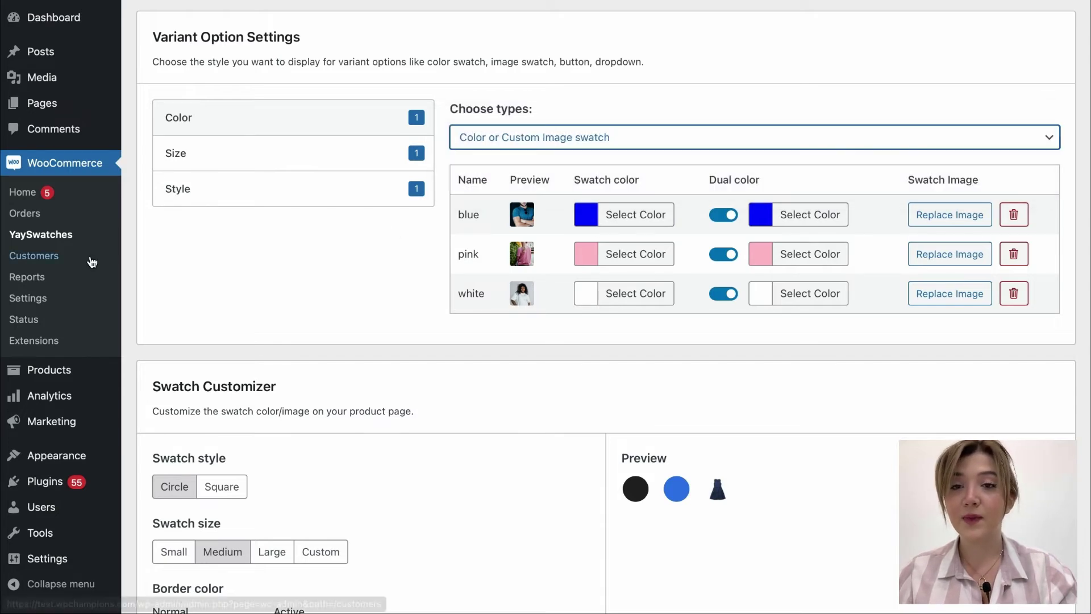
scroll(512, 333, "down", 3)
scroll(512, 333, "down", 10)
- Save the swatch settings, then open the draft Shirt product and confirm it is a Variable product
left_click(208, 549)
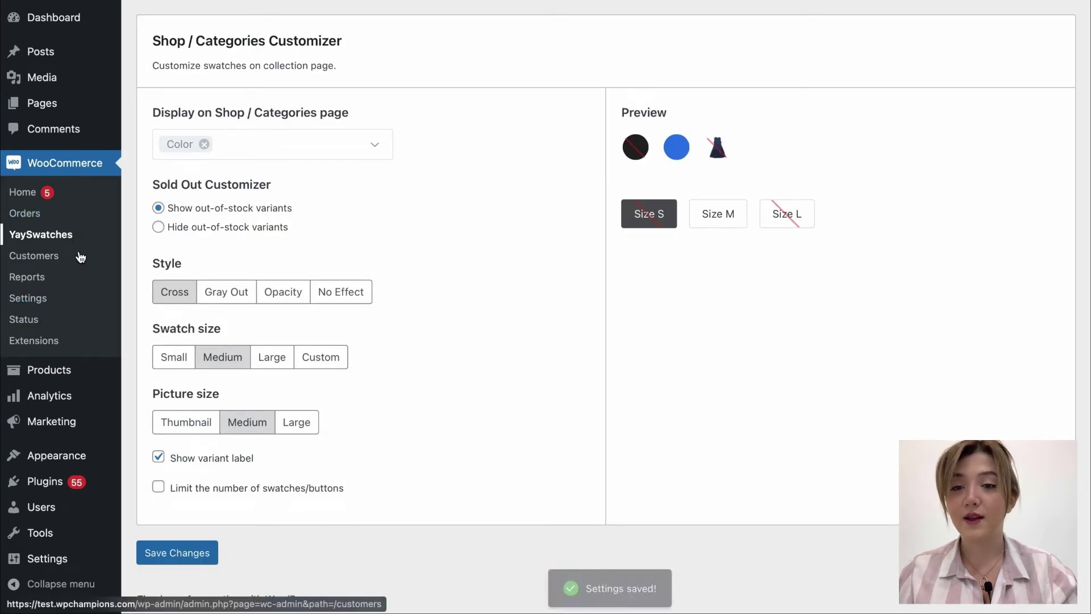
mouse_move(66, 369)
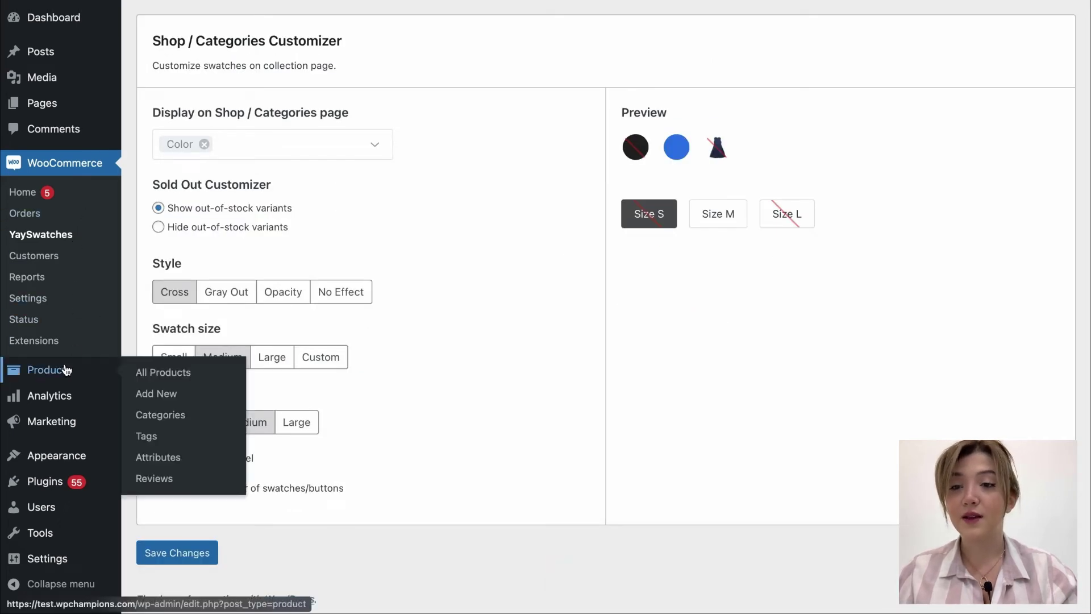
left_click(165, 378)
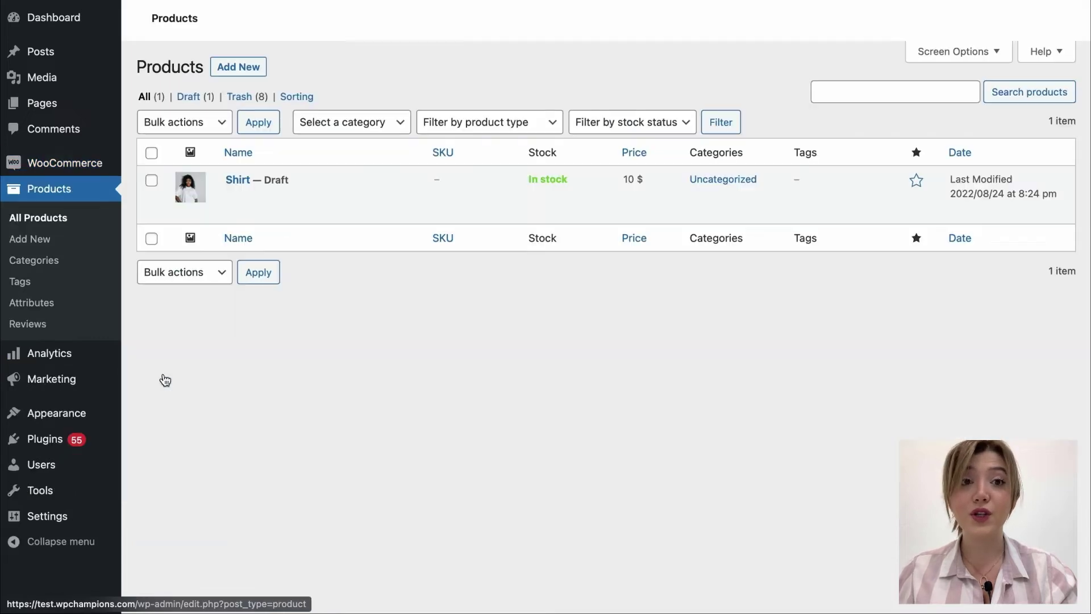
left_click(231, 182)
scroll(344, 253, "down", 5)
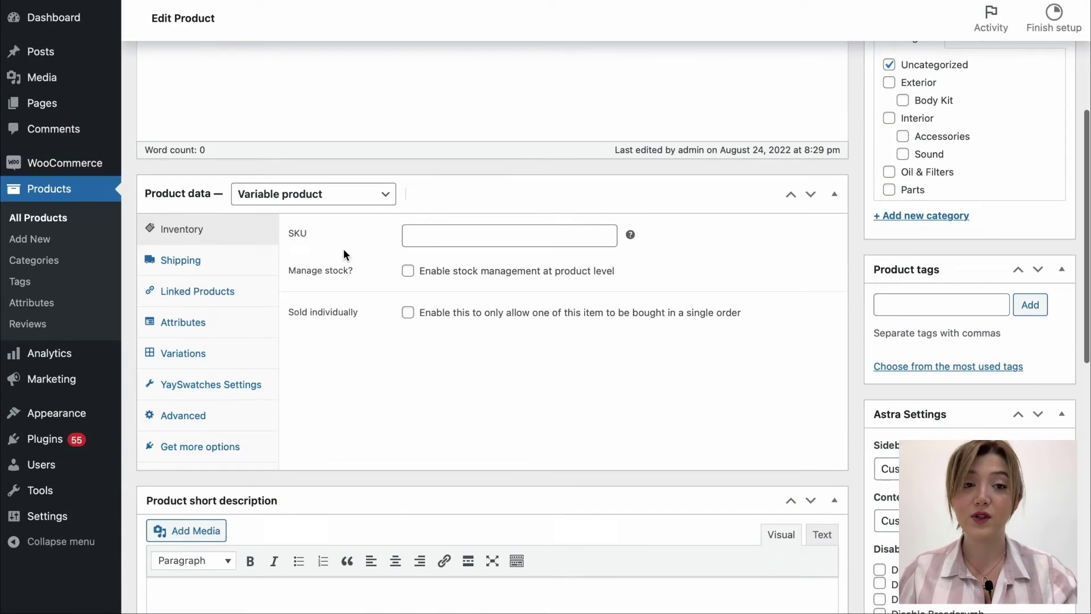
left_click(330, 207)
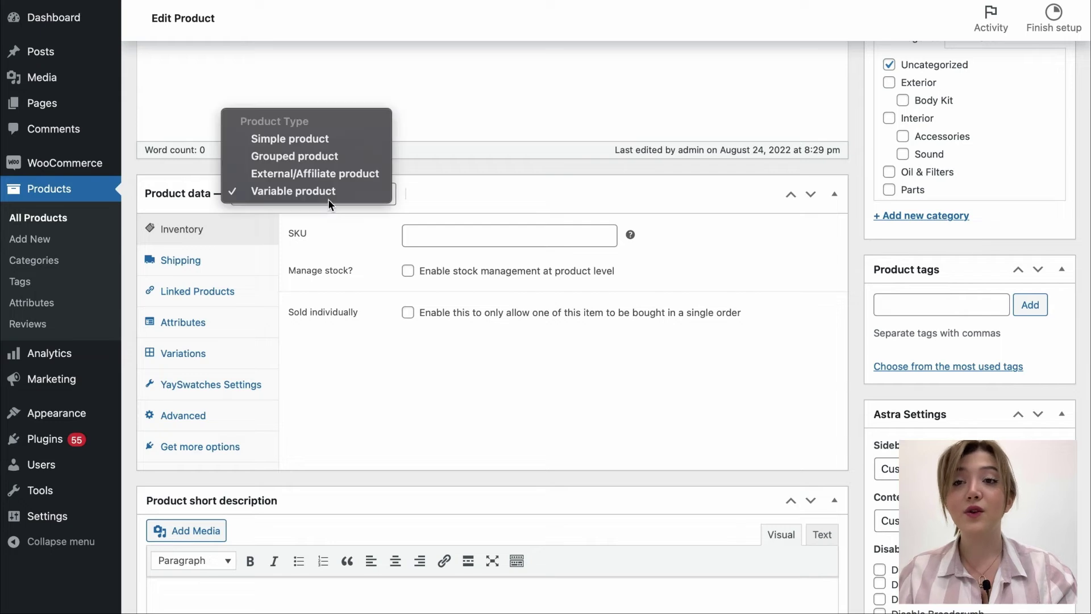
left_click(335, 223)
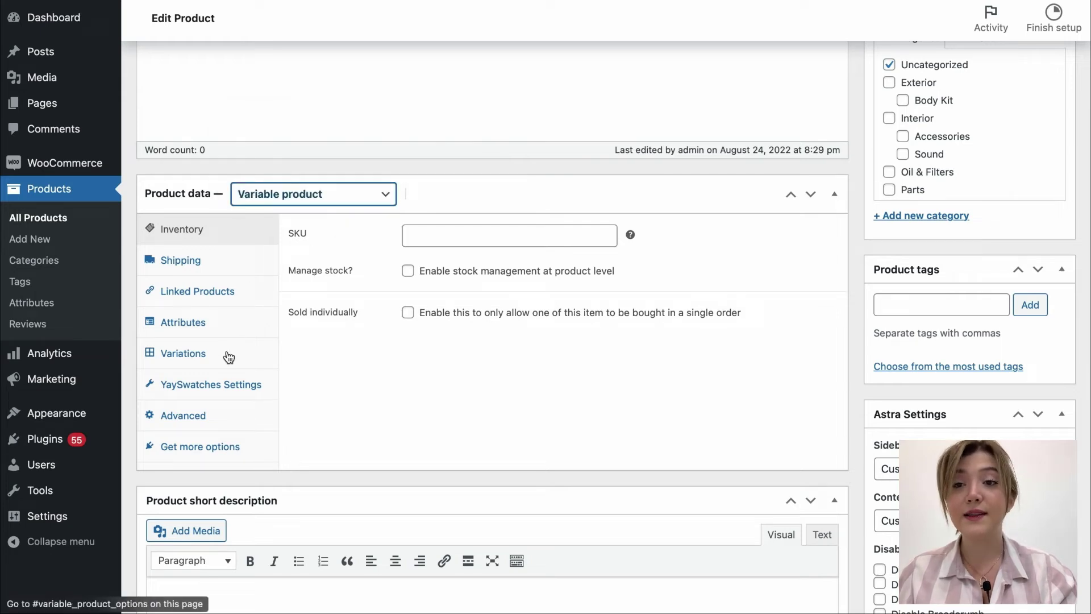
- Expand the Shirt's Color, Size and Style attributes, then list its blue, pink and white variations
left_click(223, 328)
left_click(386, 268)
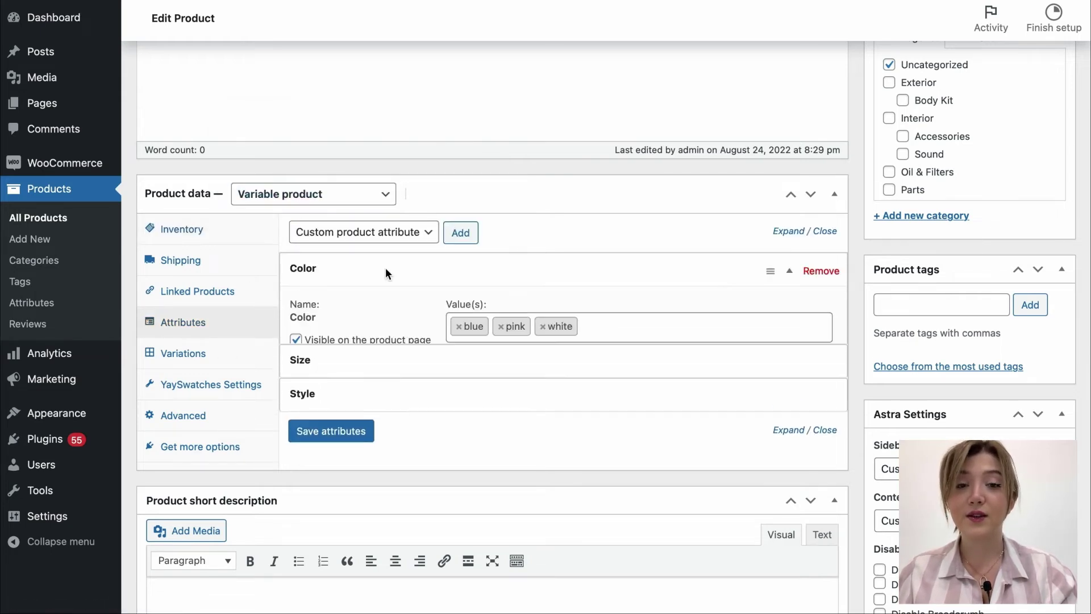
left_click(789, 417)
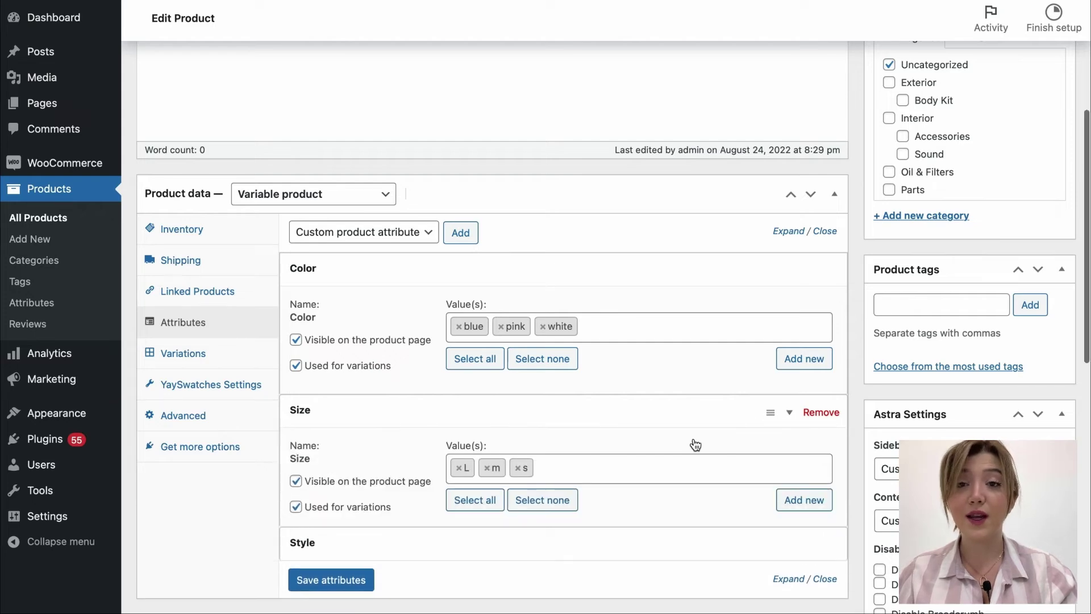
scroll(790, 409, "down", 3)
left_click(797, 394)
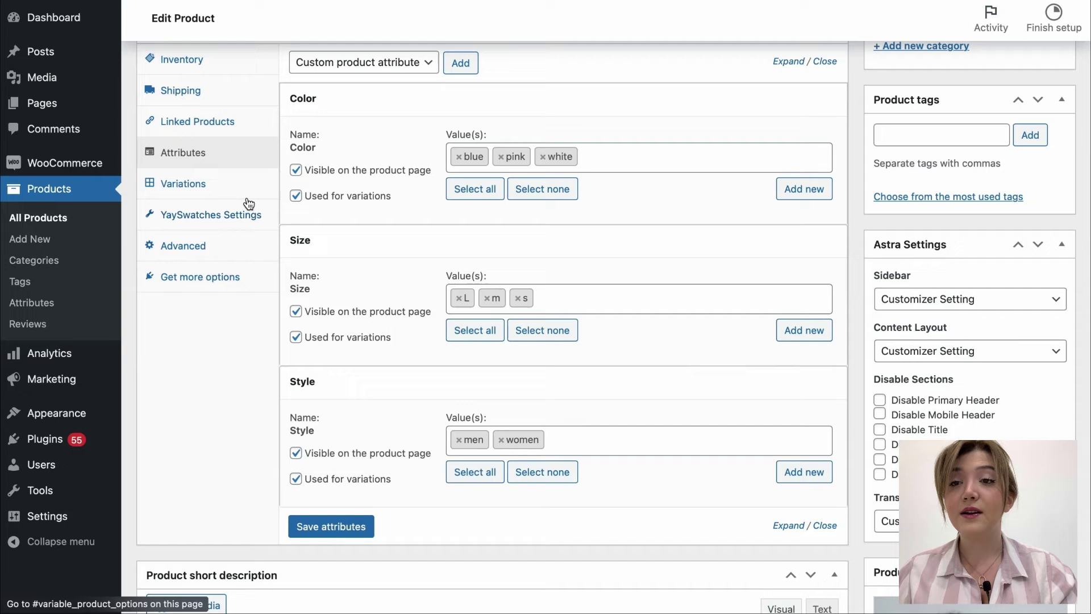
left_click(227, 186)
- Expand the blue, pink and white variation rows to review their prices and stock
scroll(390, 170, "up", 1)
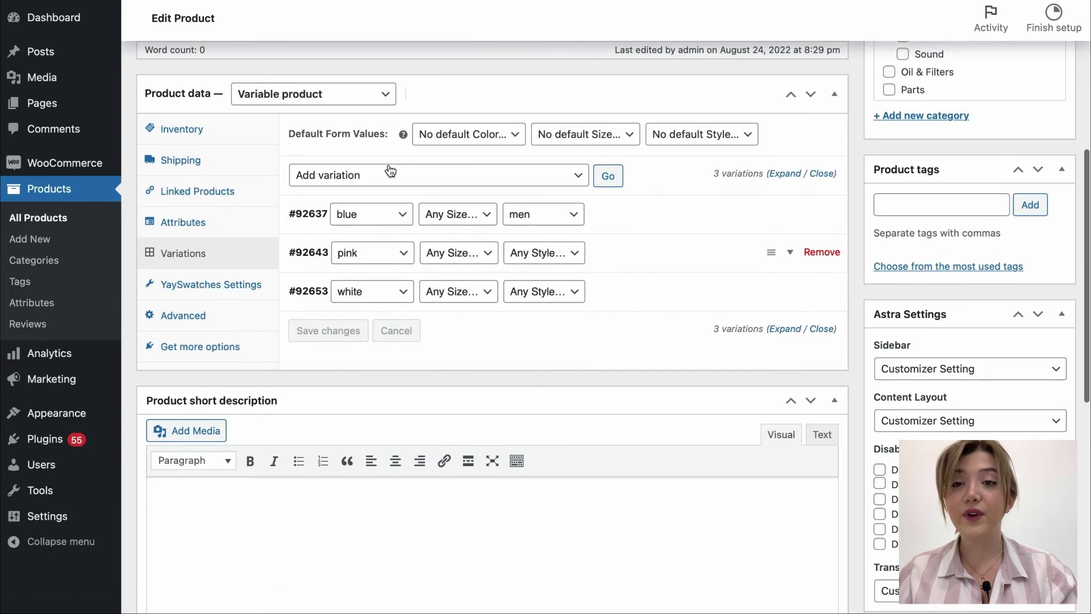
left_click(781, 223)
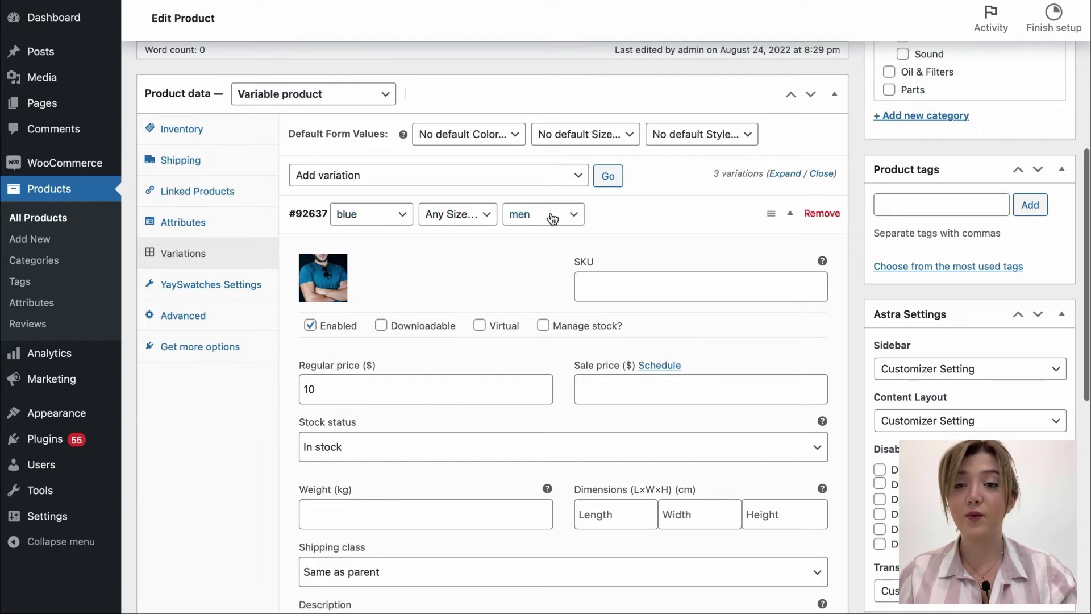
scroll(553, 219, "down", 6)
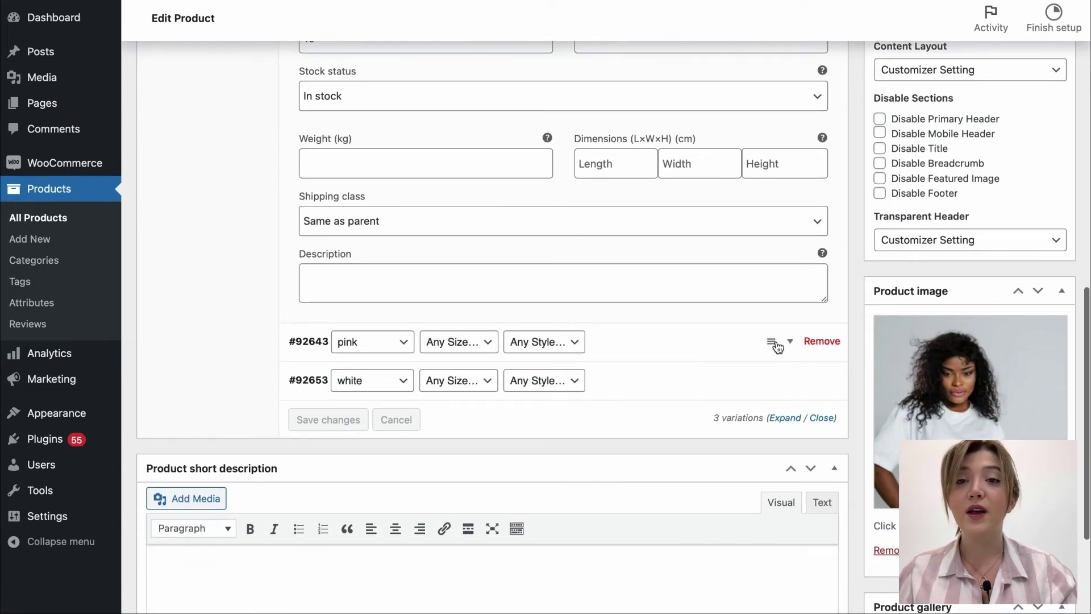
left_click(783, 342)
scroll(785, 364, "down", 5)
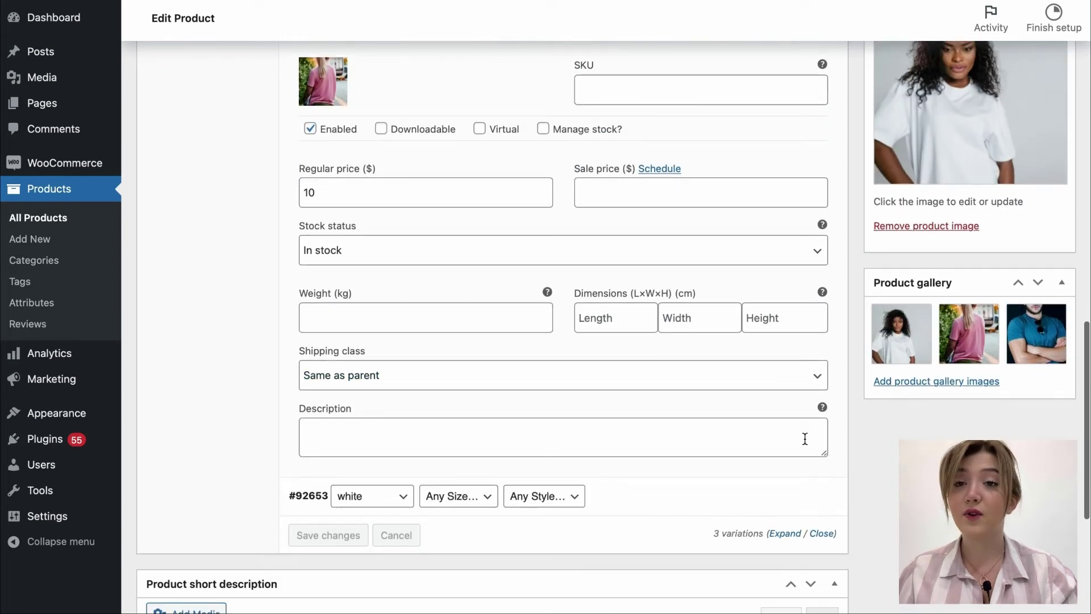
left_click(790, 496)
scroll(612, 436, "up", 5)
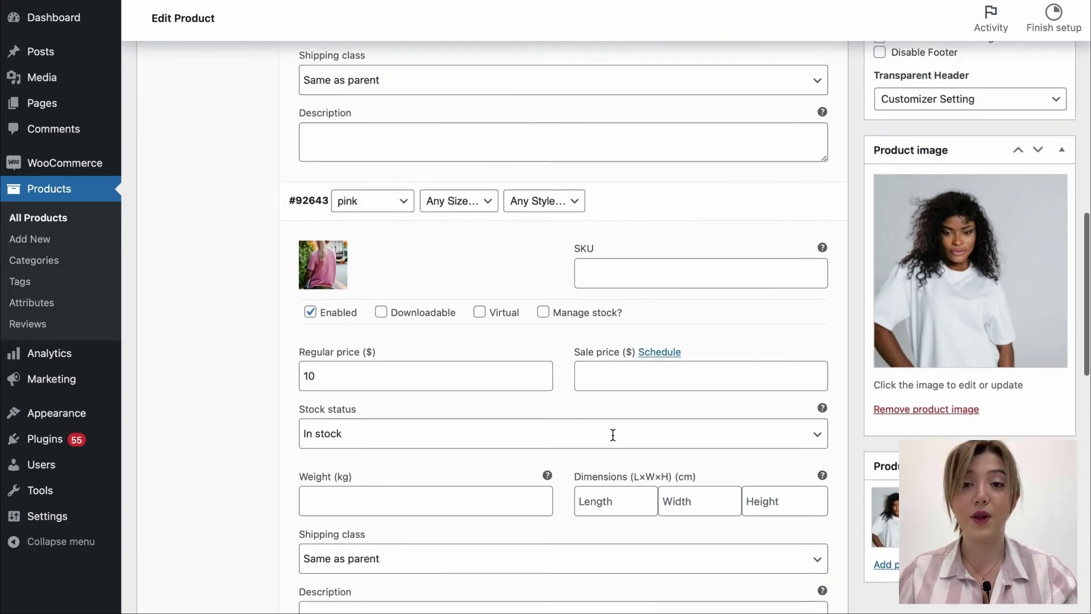
- Check the pink variation's Style options without changing them
left_click(537, 290)
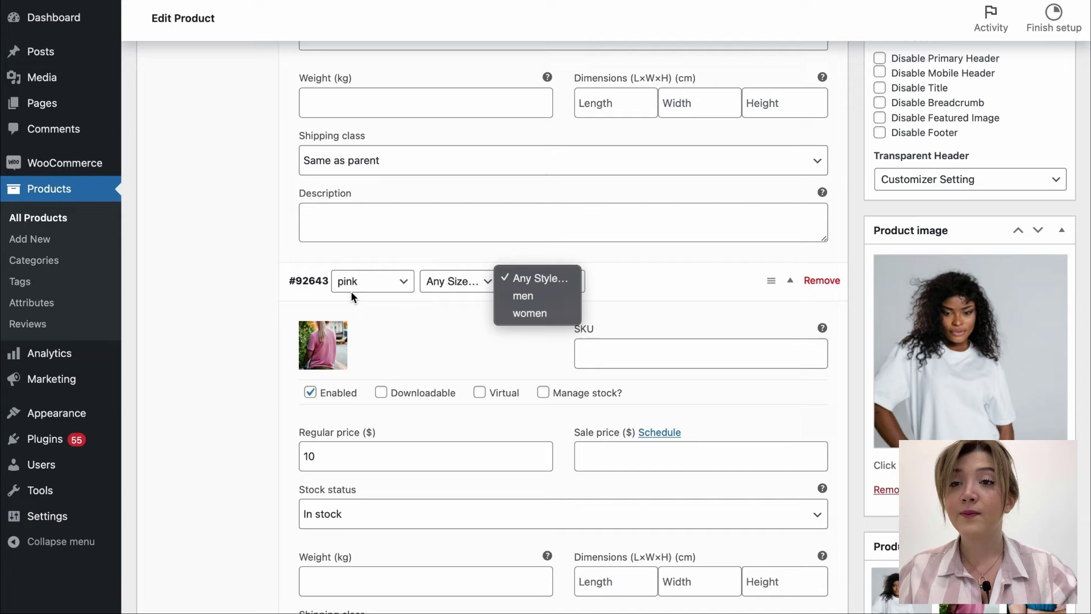
left_click(237, 159)
scroll(237, 160, "up", 10)
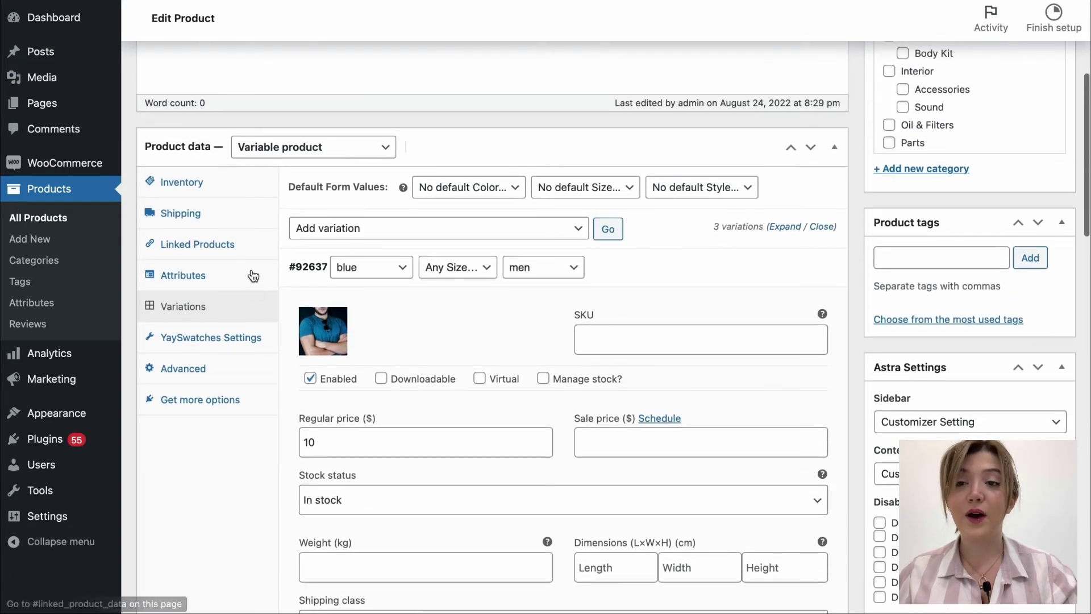
- In the Shirt's YaySwatches settings, keep Color type at Default and save the swatch settings
left_click(253, 346)
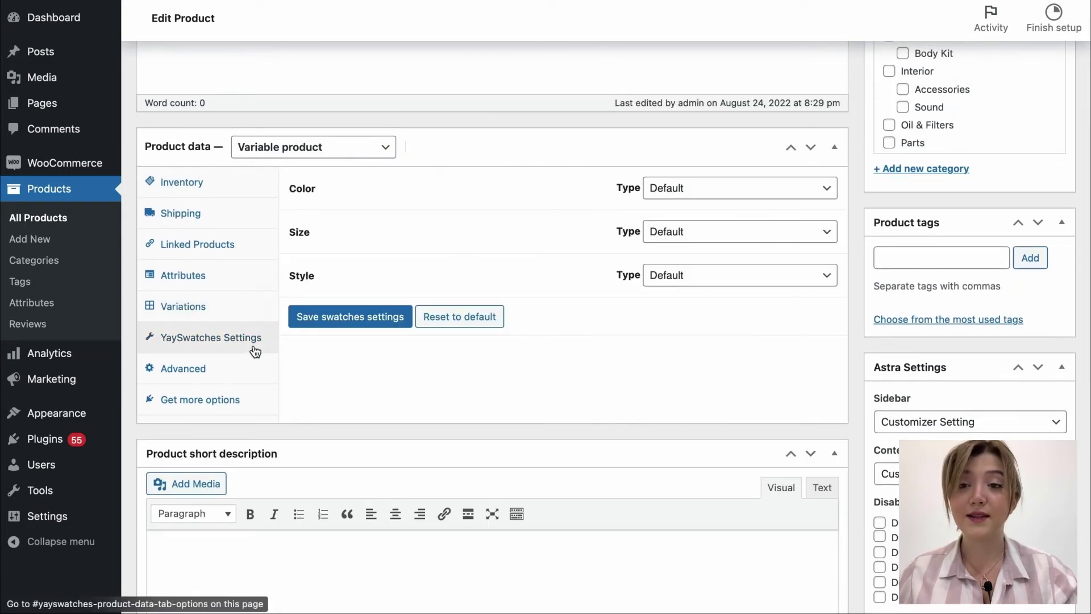
left_click(679, 188)
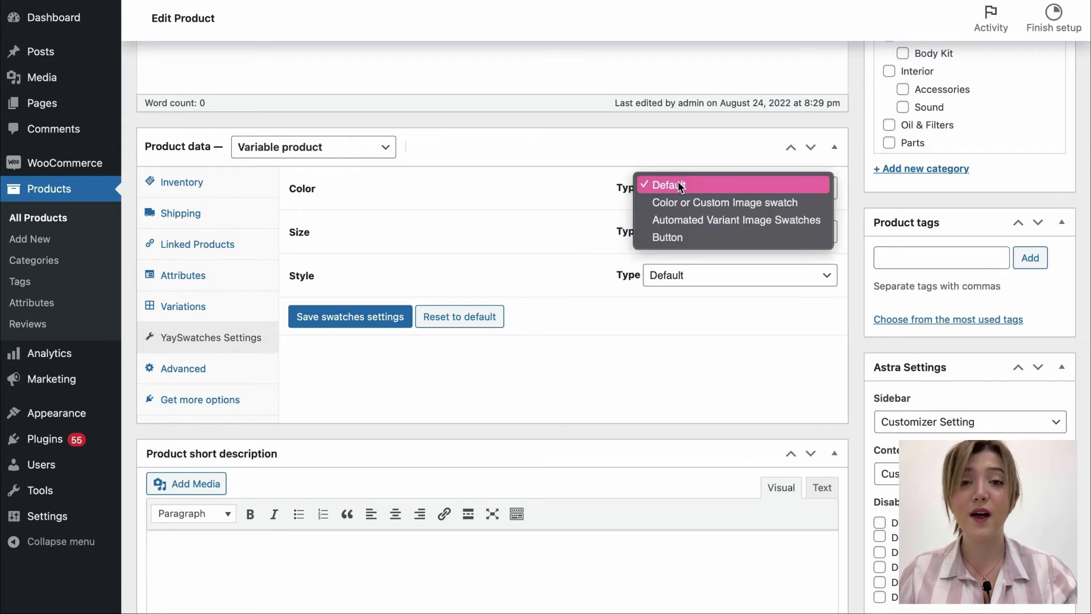
left_click(679, 148)
scroll(405, 325, "up", 2)
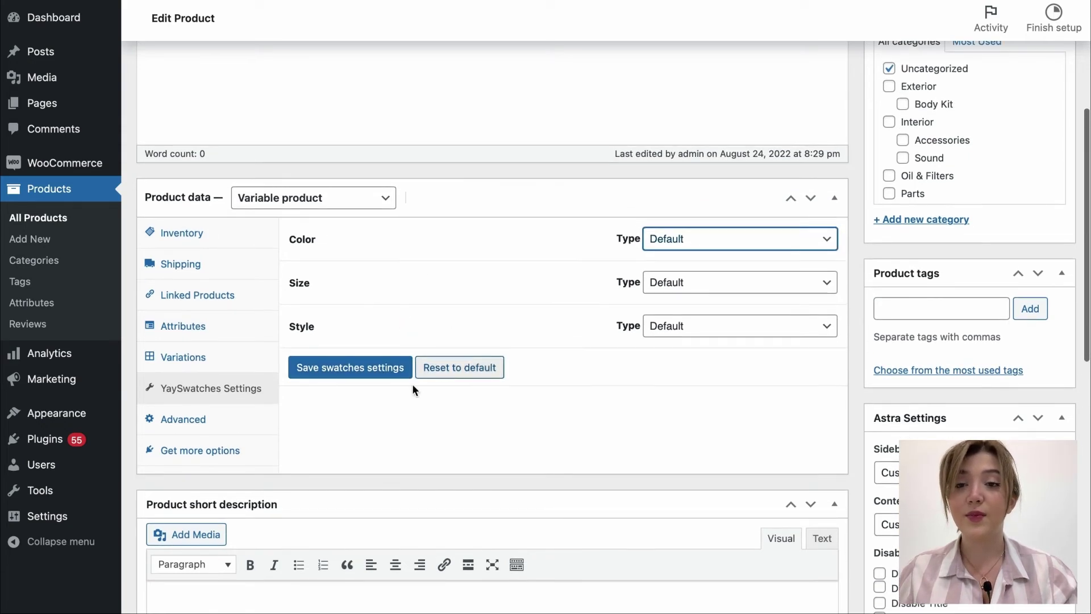
left_click(374, 368)
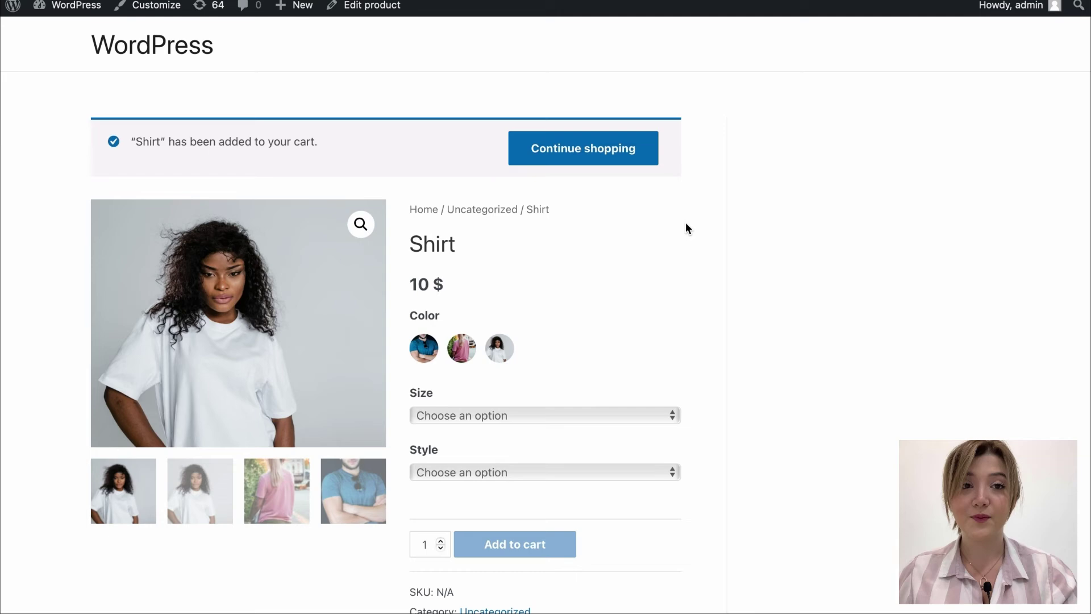
- Try the white swatch and pink shirt photo, then choose size m and style men
left_click(506, 349)
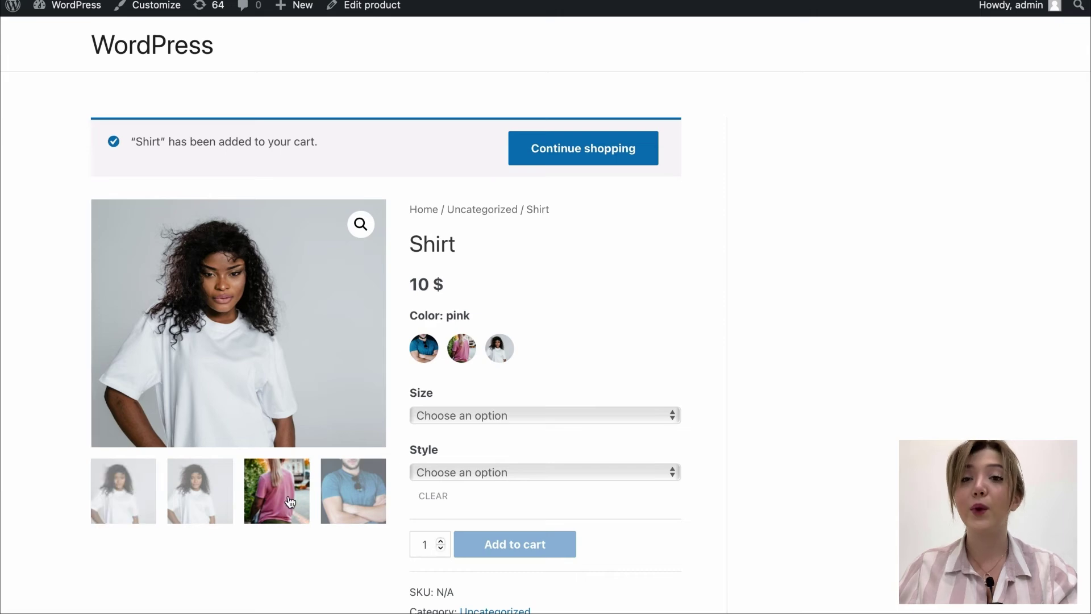
left_click(289, 501)
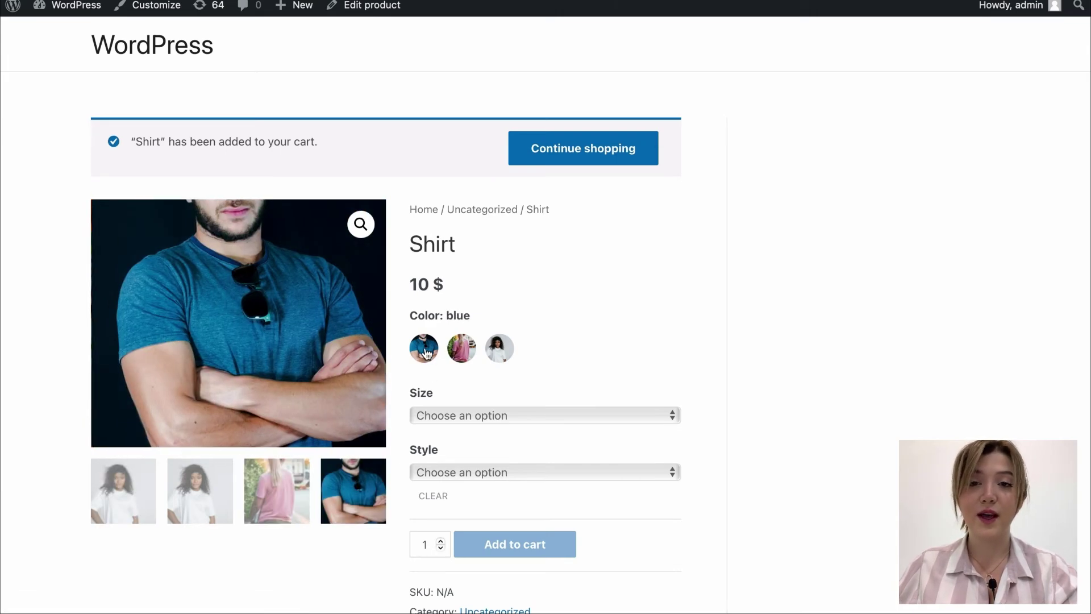
scroll(499, 387, "down", 5)
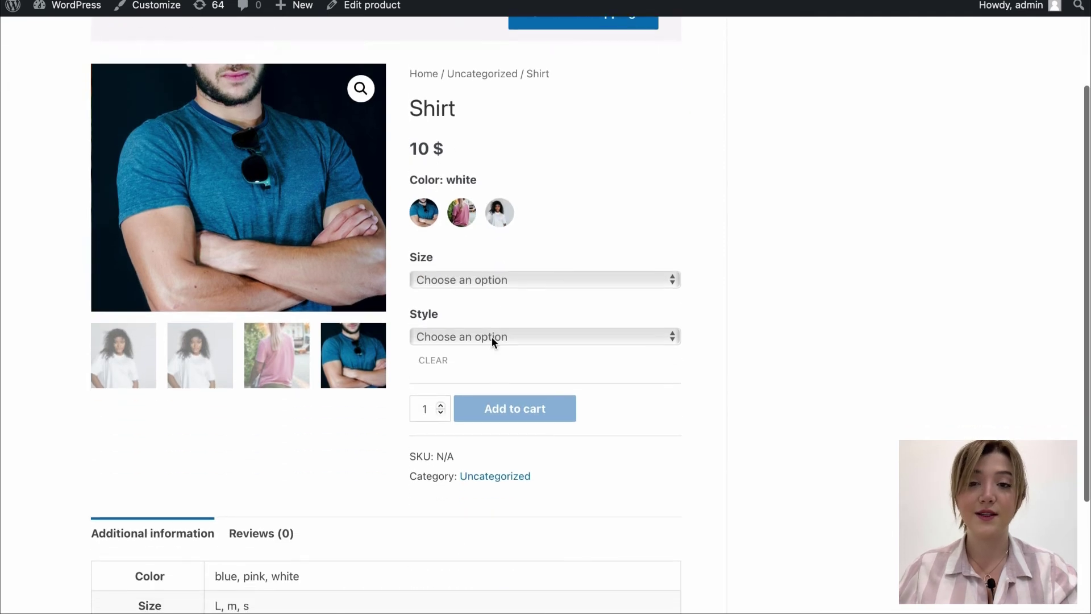
left_click(475, 281)
left_click(465, 316)
left_click(449, 335)
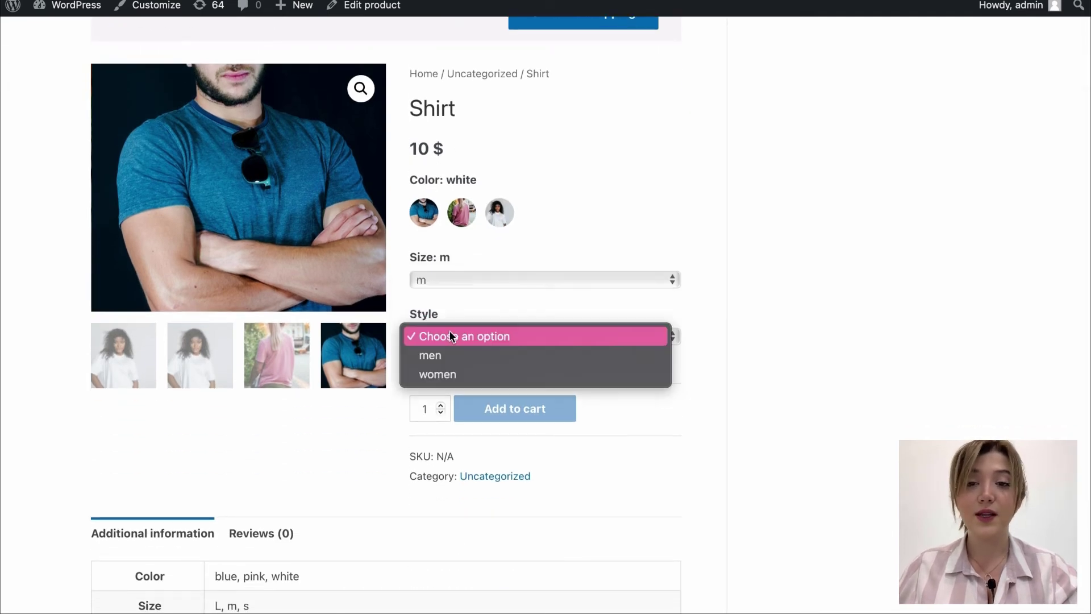
left_click(449, 353)
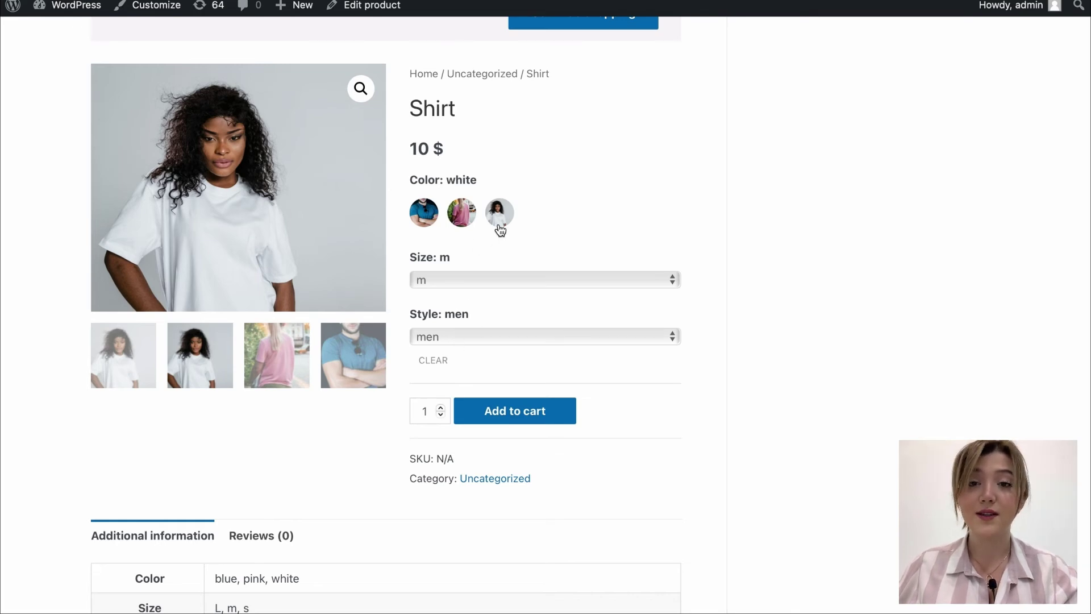
- Switch the colour to pink, then settle on the blue swatch
left_click(468, 223)
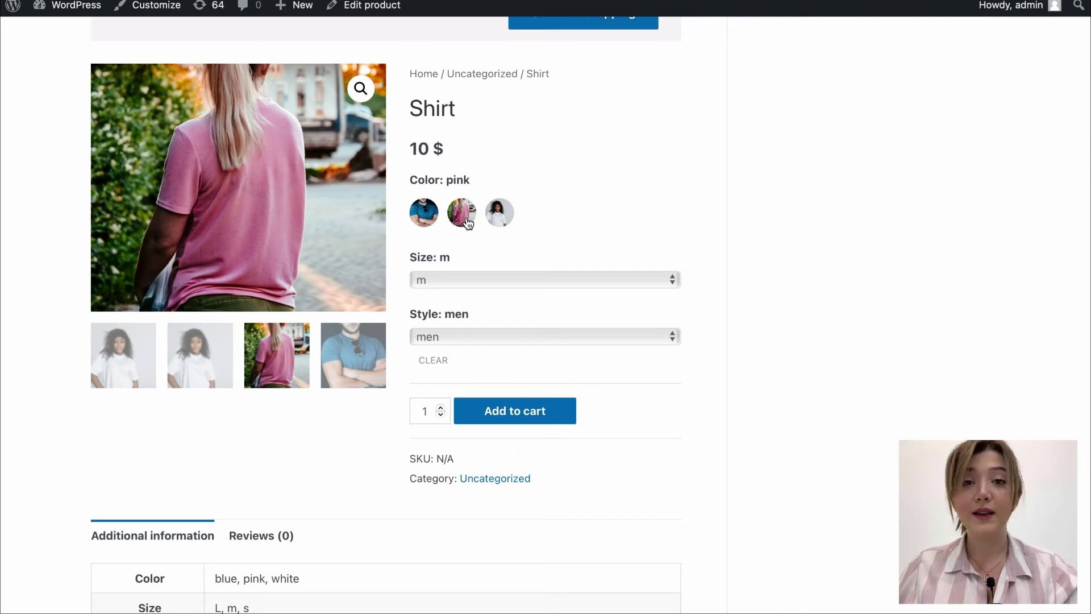
left_click(429, 223)
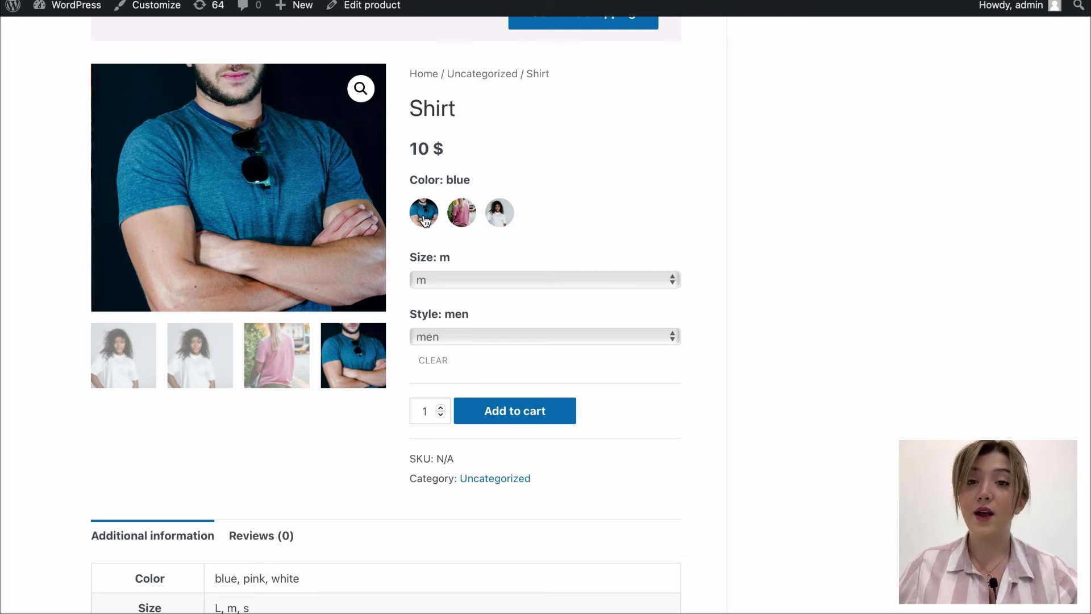
scroll(426, 207, "down", 3)
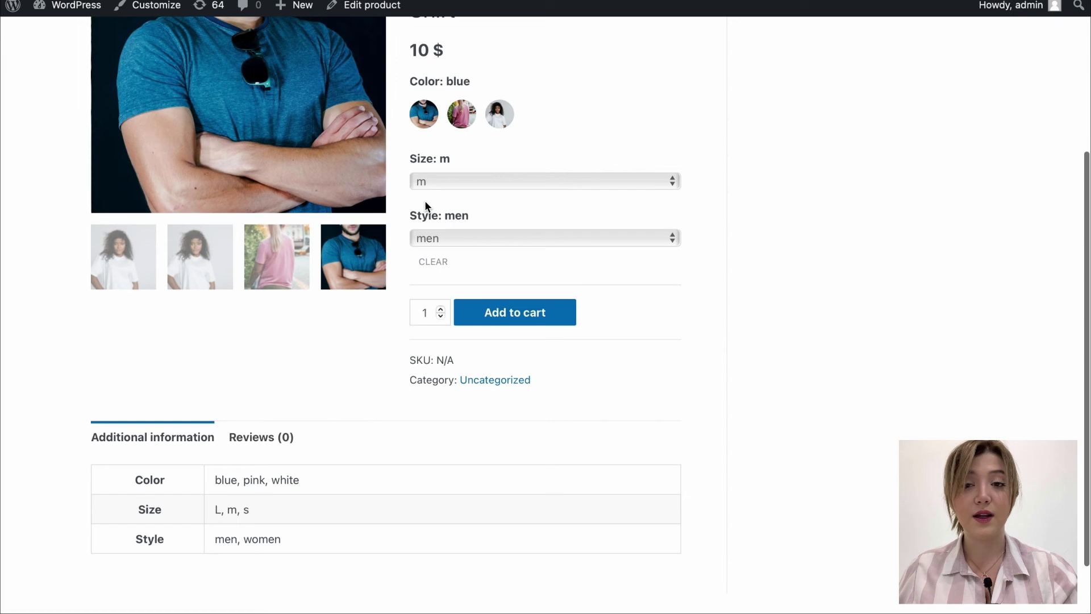
- Re-pick the shirt size and reconfirm men in the Style dropdown
scroll(426, 205, "up", 5)
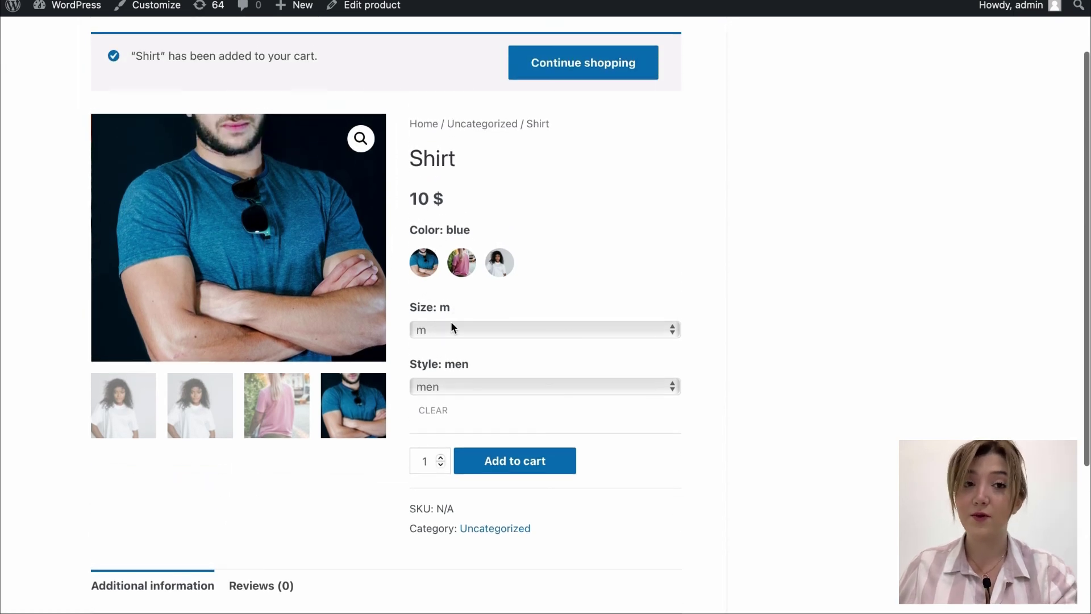
left_click(466, 330)
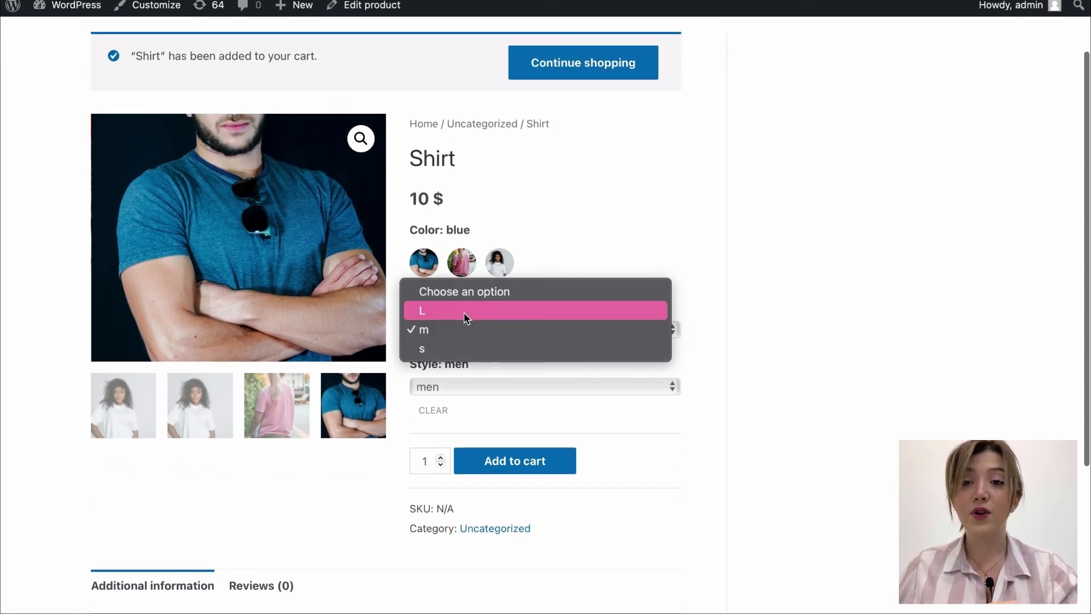
left_click(464, 311)
left_click(469, 386)
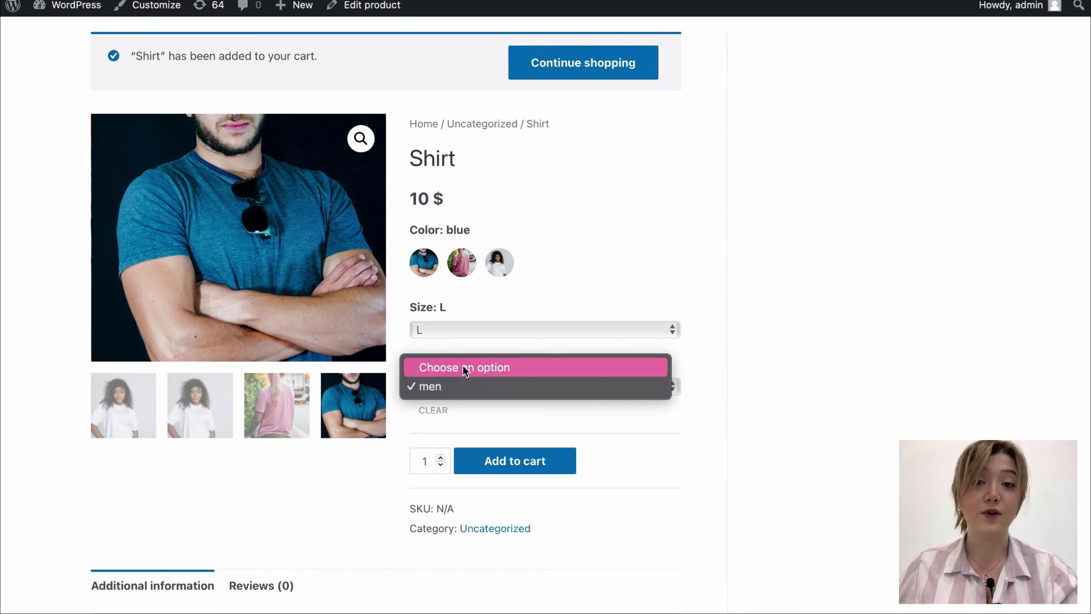
left_click(475, 386)
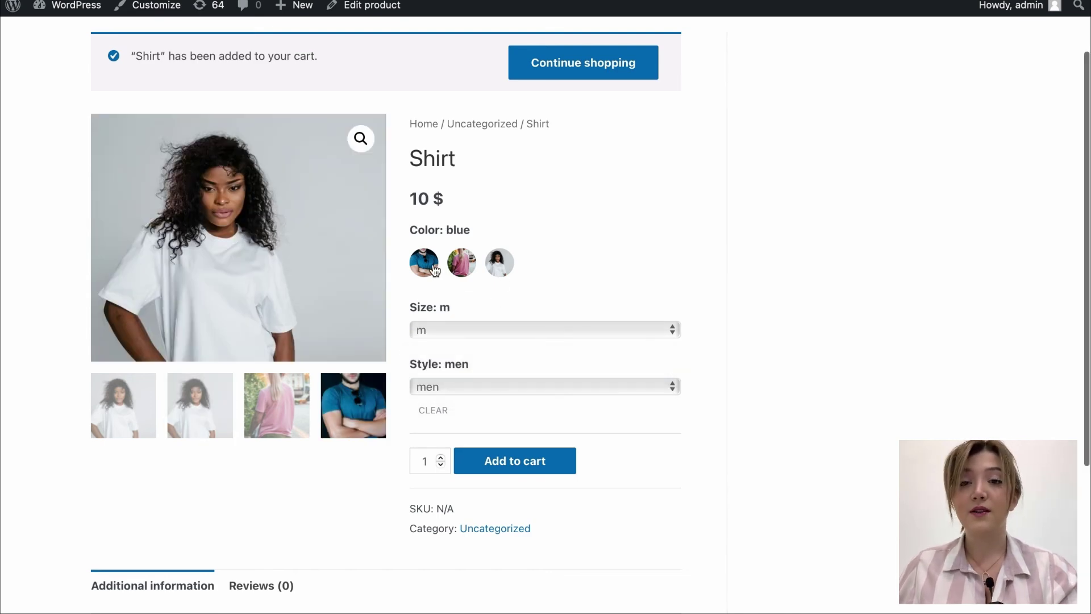
left_click(475, 386)
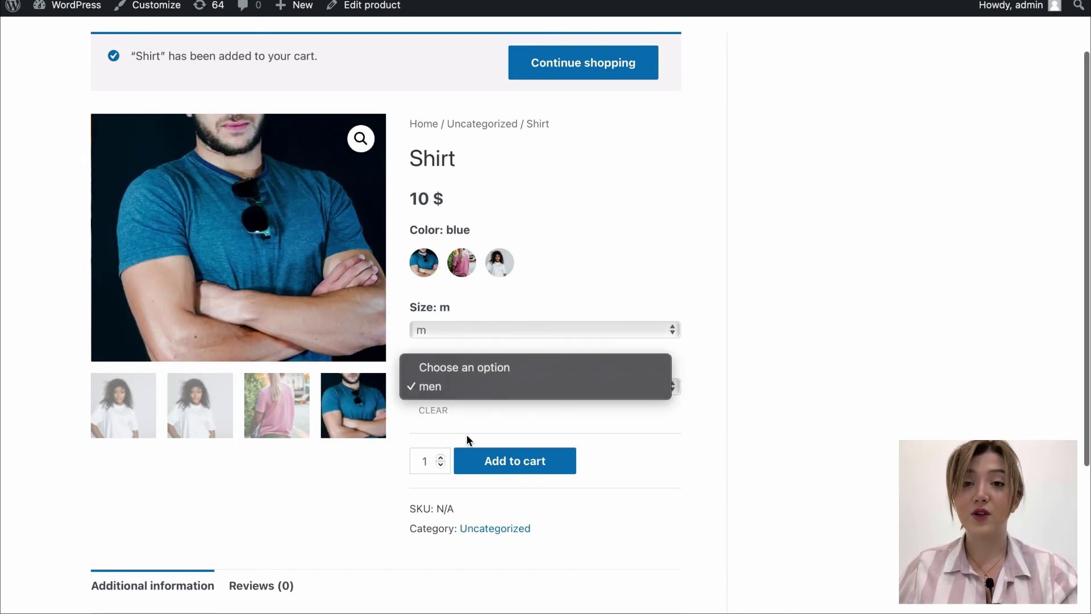
left_click(575, 266)
- Switch the colour swatch to pink, keeping style men
left_click(462, 262)
left_click(471, 388)
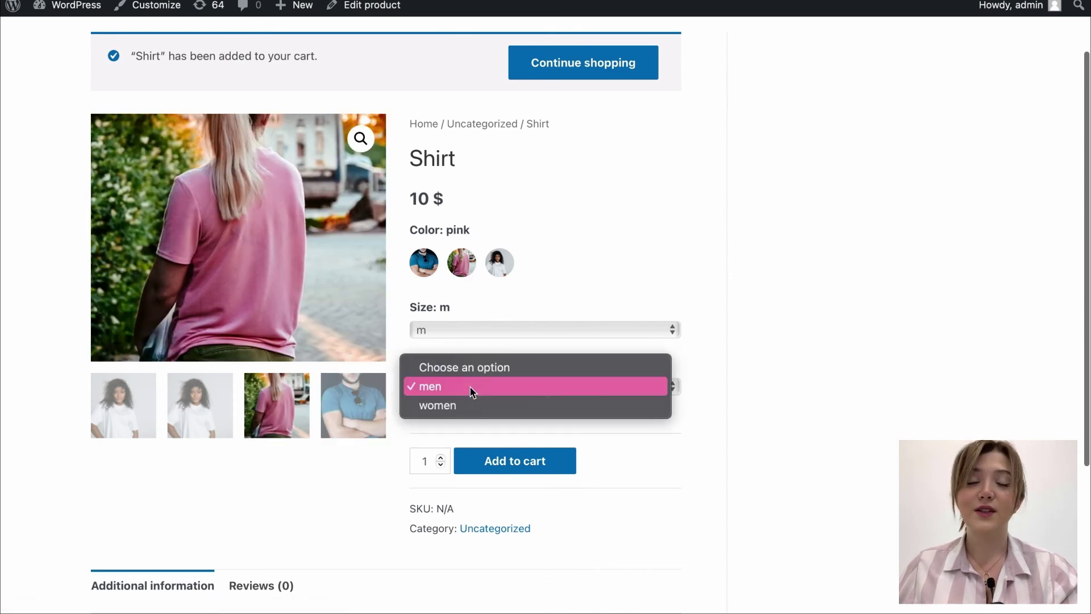
left_click(852, 232)
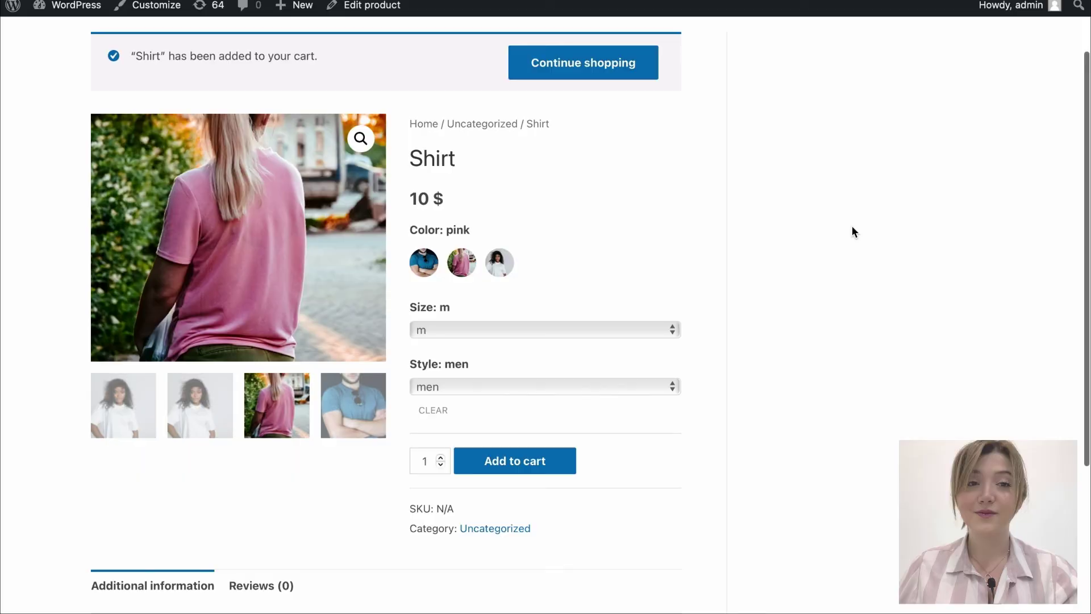